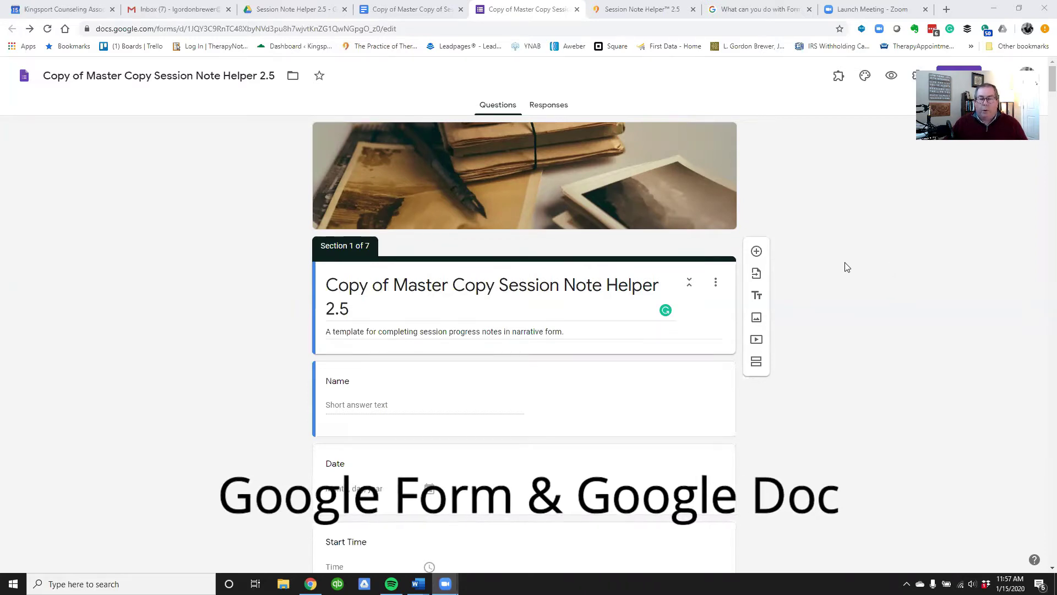
Open the form Copy of Master Copy Session Note Helper 2.5 from the Session Note Helper 2.5 folder in Google Drive.
scroll(848, 271, "down", 15)
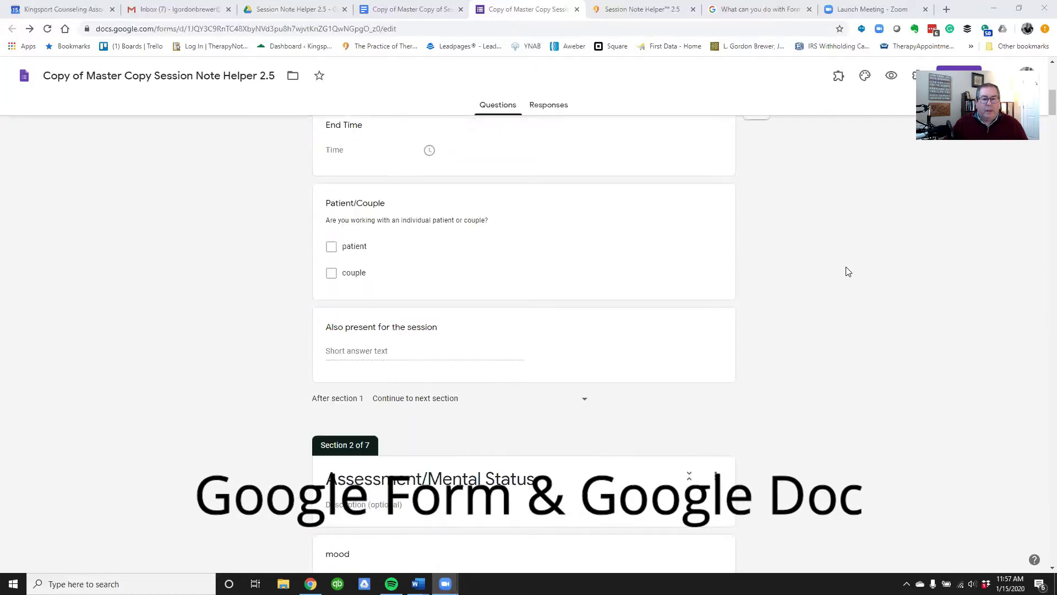
scroll(848, 271, "up", 15)
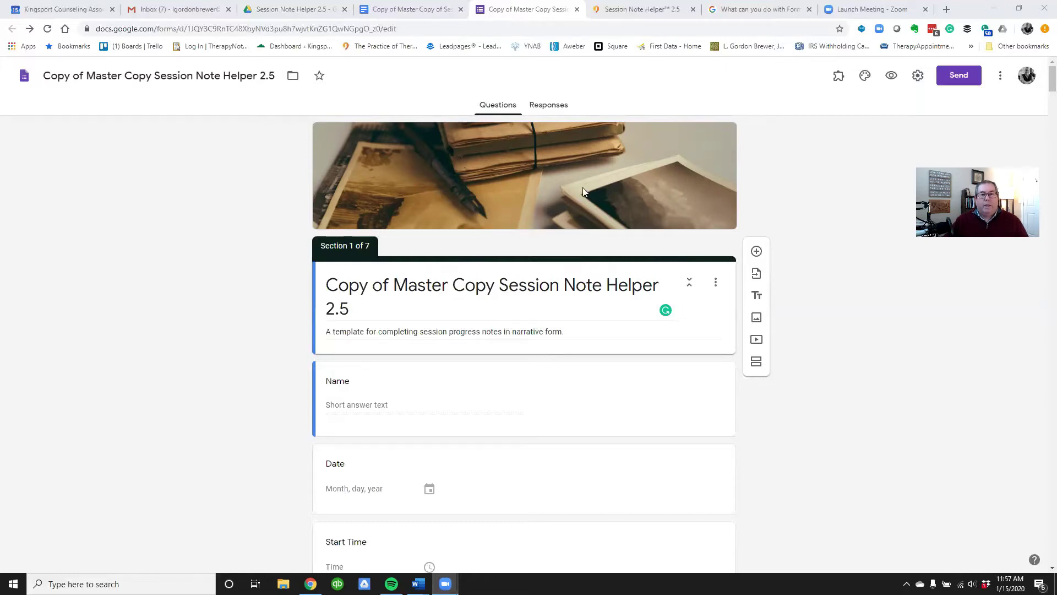
left_click(331, 15)
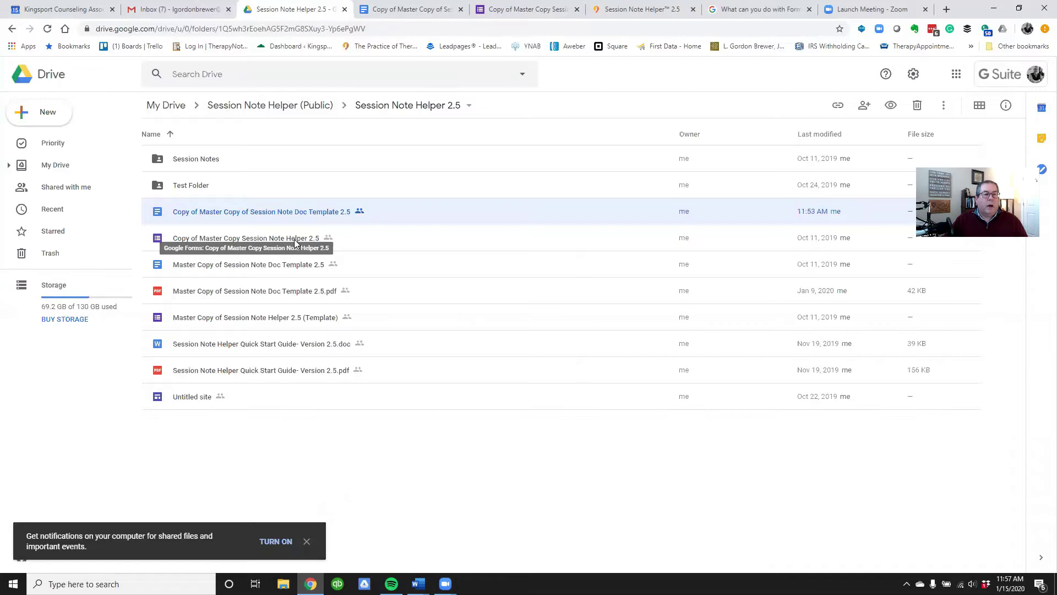
double_click(244, 240)
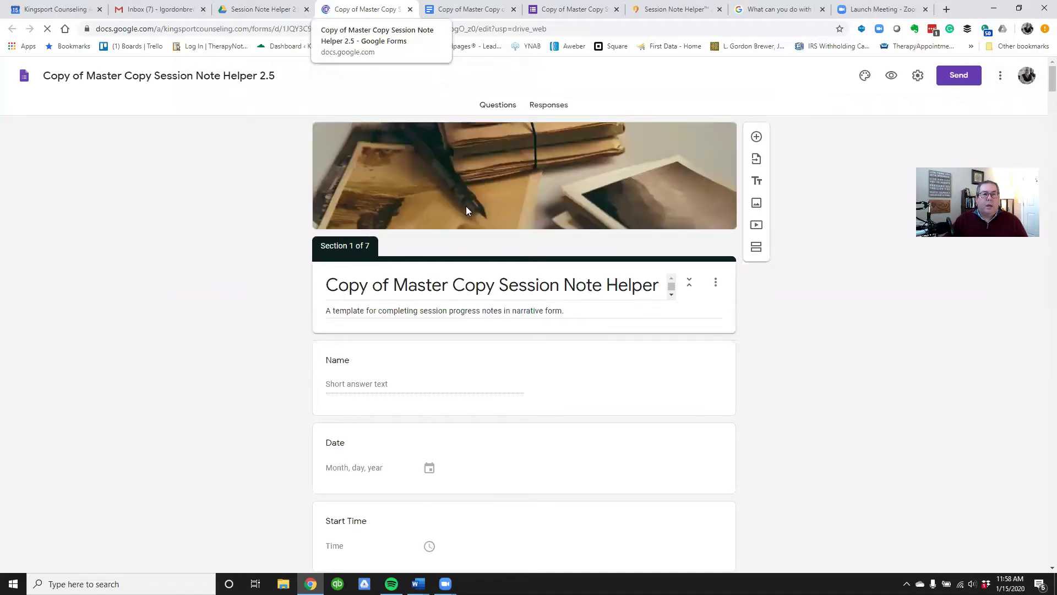
Return to the Drive folder and view the file actions available for Master Copy of Session Note Helper 2.5 (Template).
left_click(259, 9)
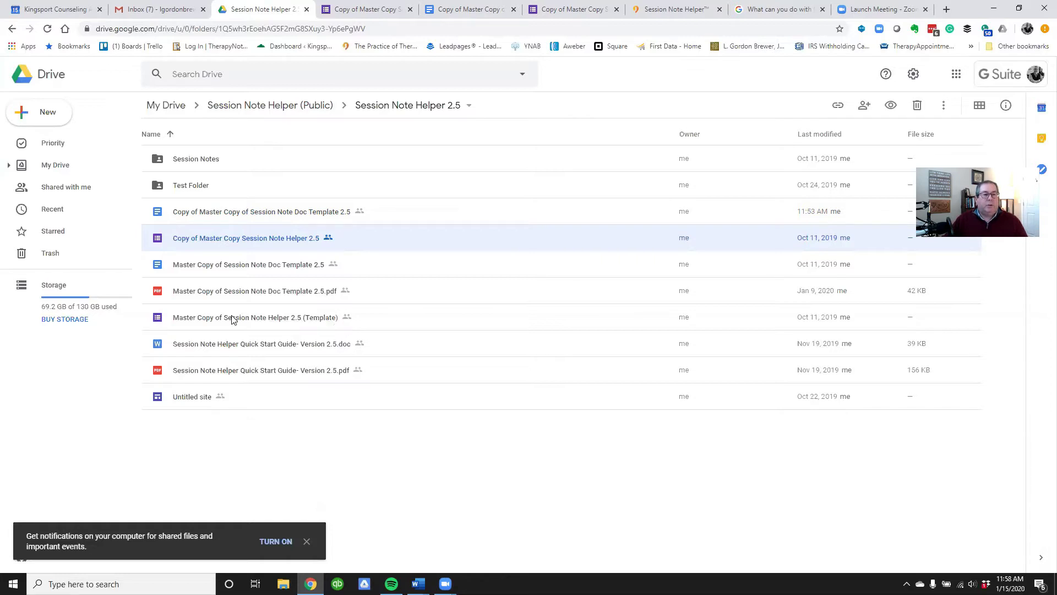
right_click(231, 317)
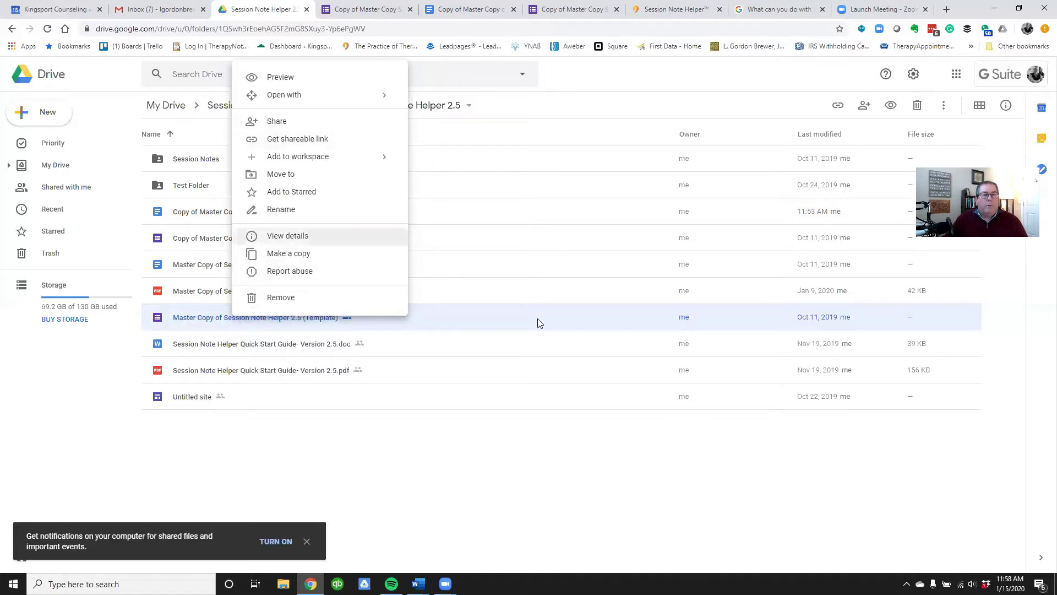
left_click(459, 460)
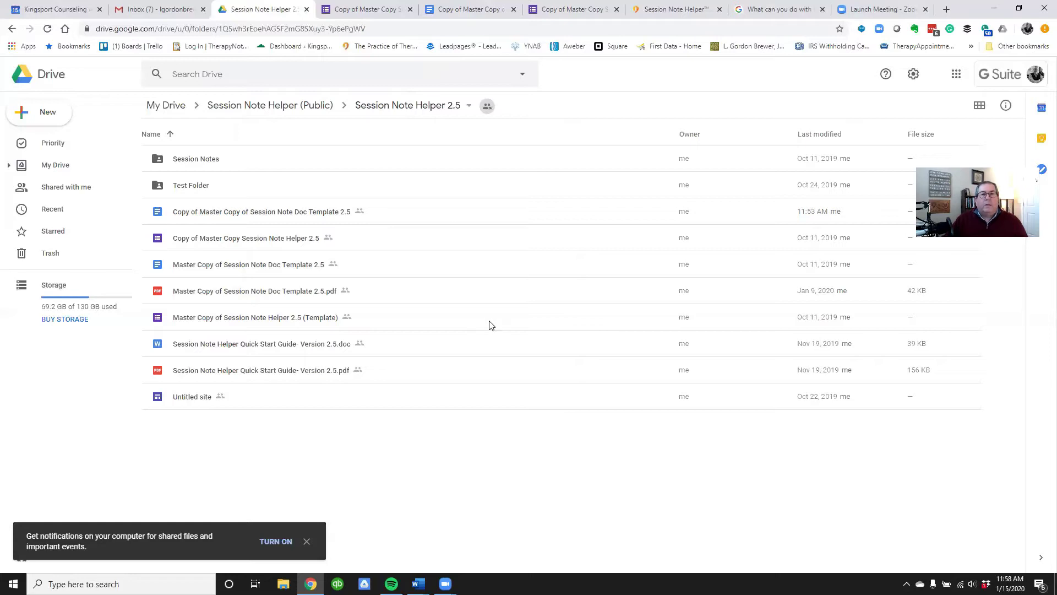
Switch back to the copied form and look over the Section 1 questions from Name to Also present for the session.
left_click(343, 11)
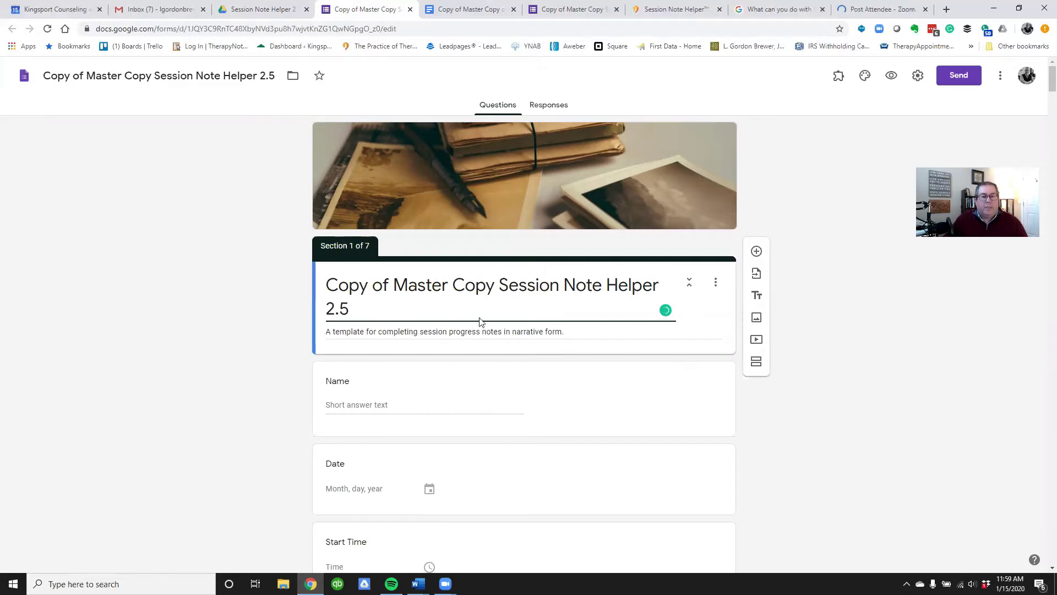
scroll(480, 322, "down", 4)
scroll(480, 321, "down", 4)
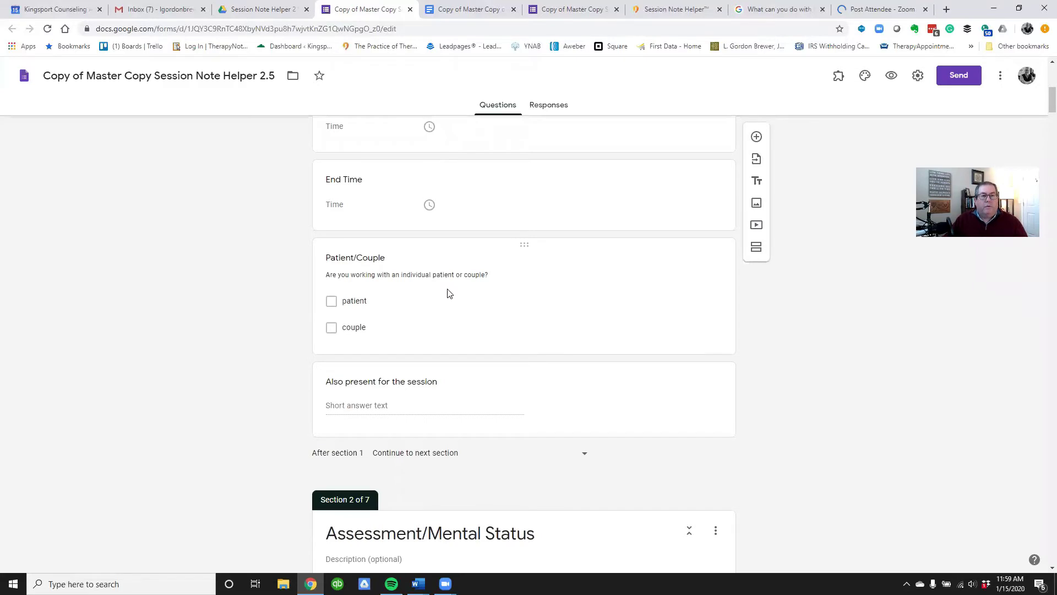
scroll(447, 288, "up", 4)
scroll(448, 288, "up", 2)
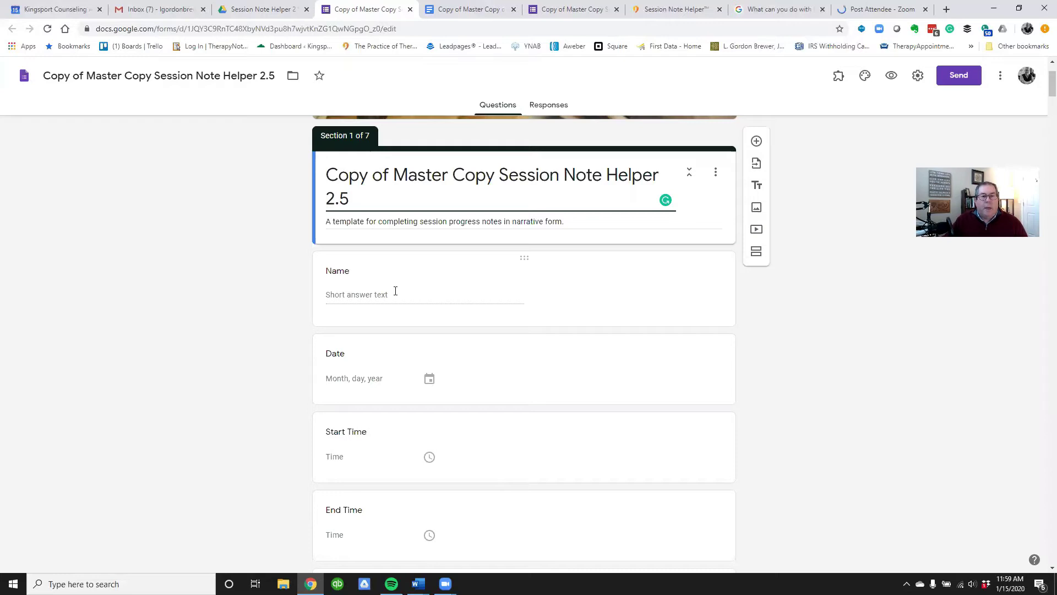
Open the Name question and view its available answer types, keeping Short answer.
left_click(491, 324)
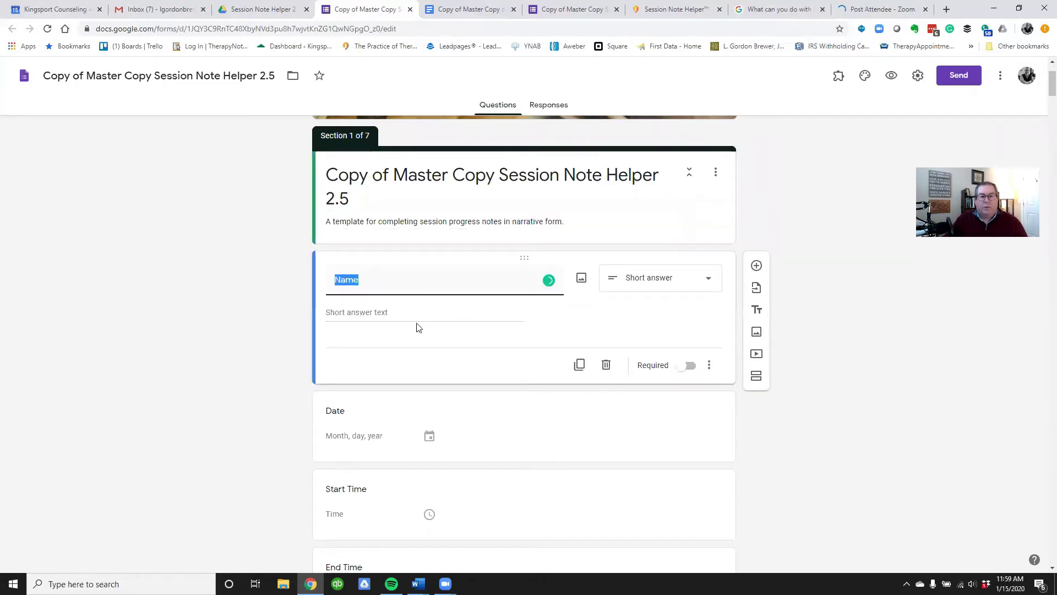
left_click(709, 282)
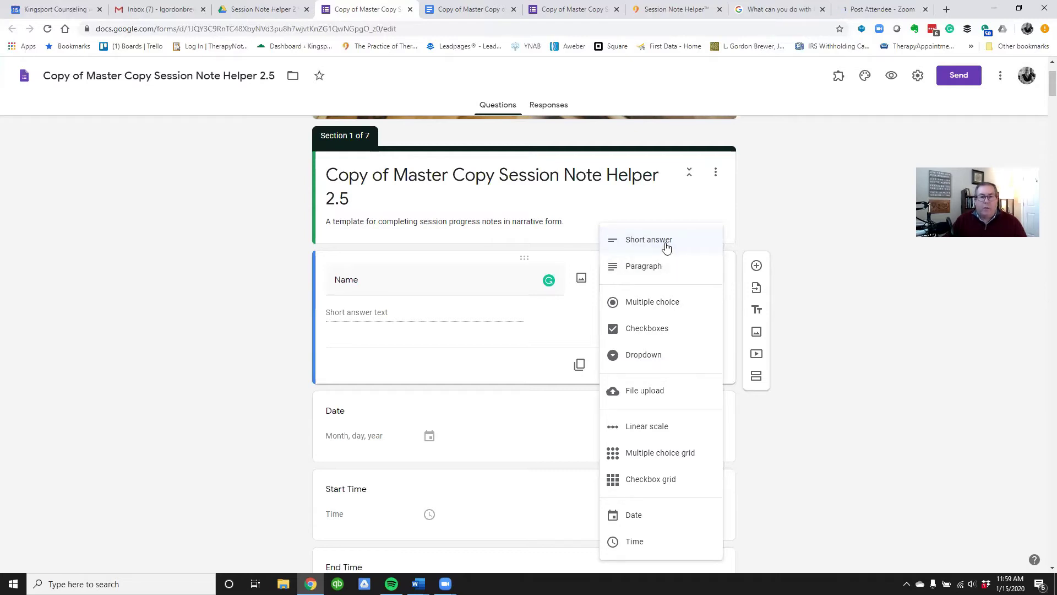
left_click(380, 403)
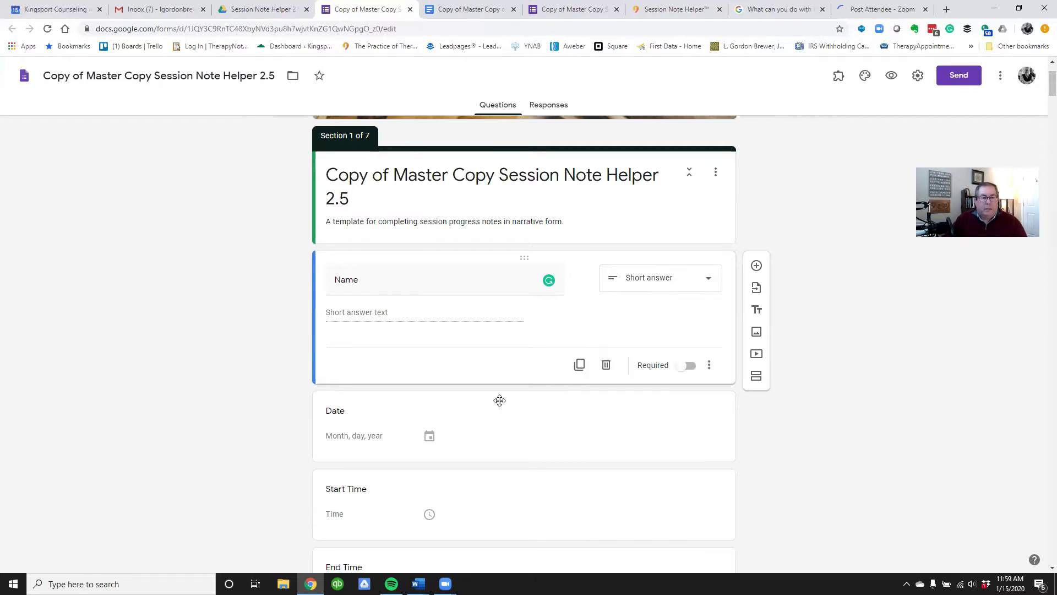
Open the Date question and view its available answer types, keeping Date.
scroll(401, 406, "down", 2)
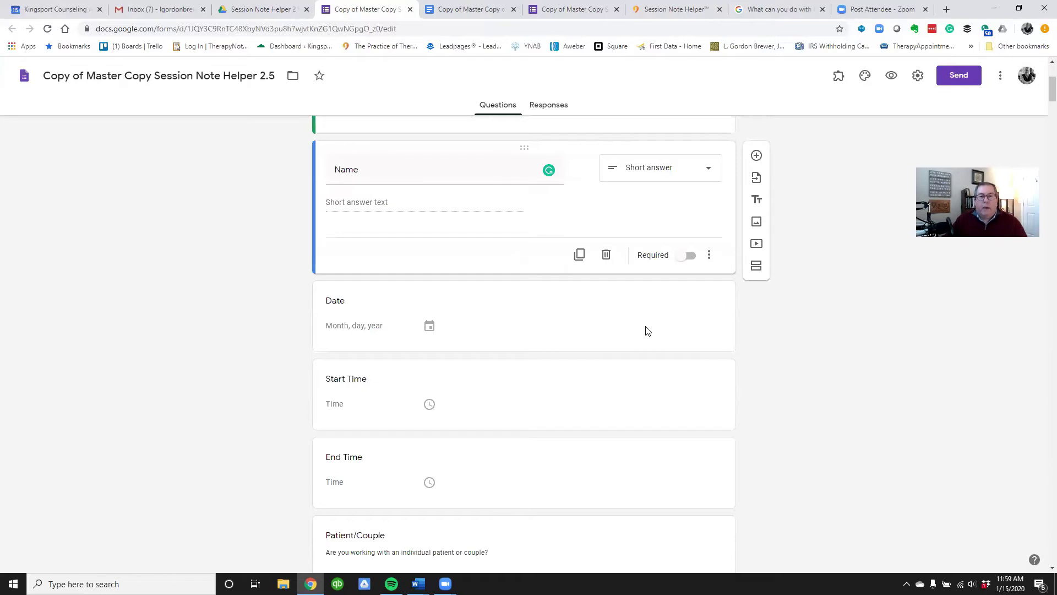
left_click(683, 297)
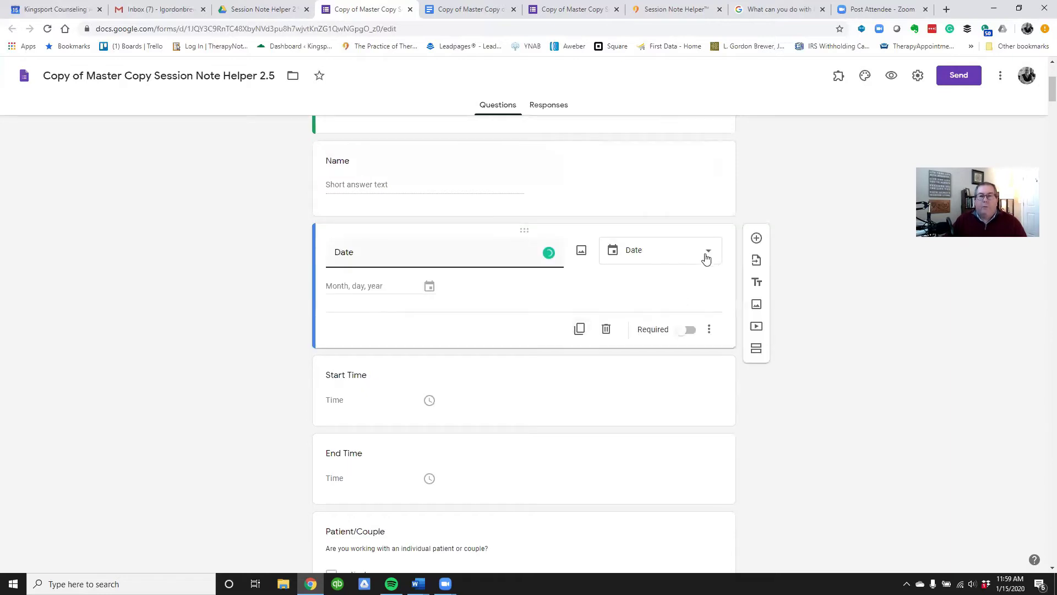
left_click(707, 256)
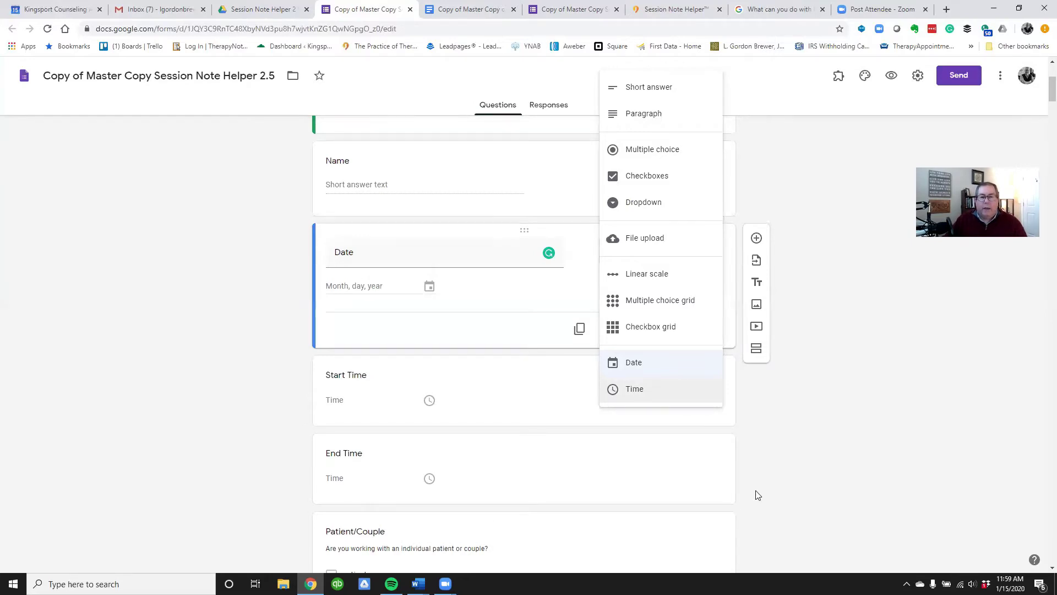
scroll(758, 495, "down", 2)
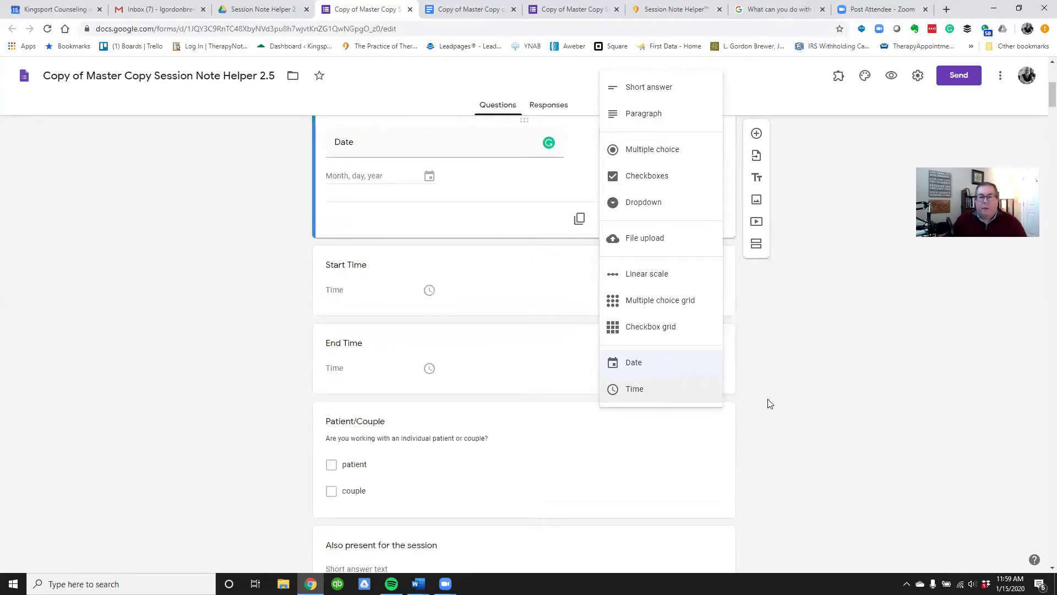
left_click(368, 421)
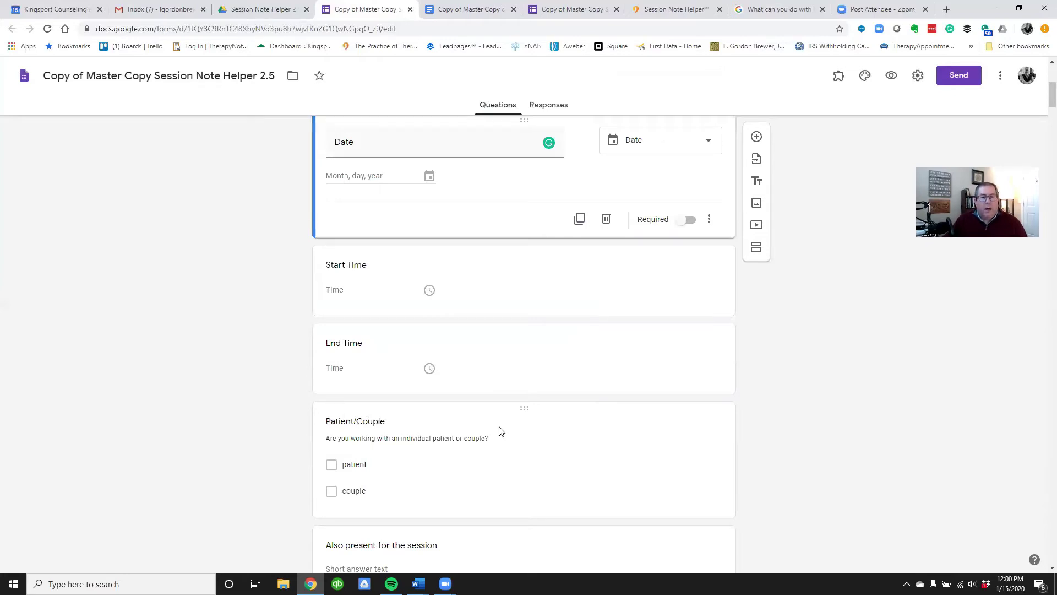
Review the time and Patient/Couple questions in Section 1 and the start of the Assessment/Mental Status section.
scroll(585, 402, "down", 1)
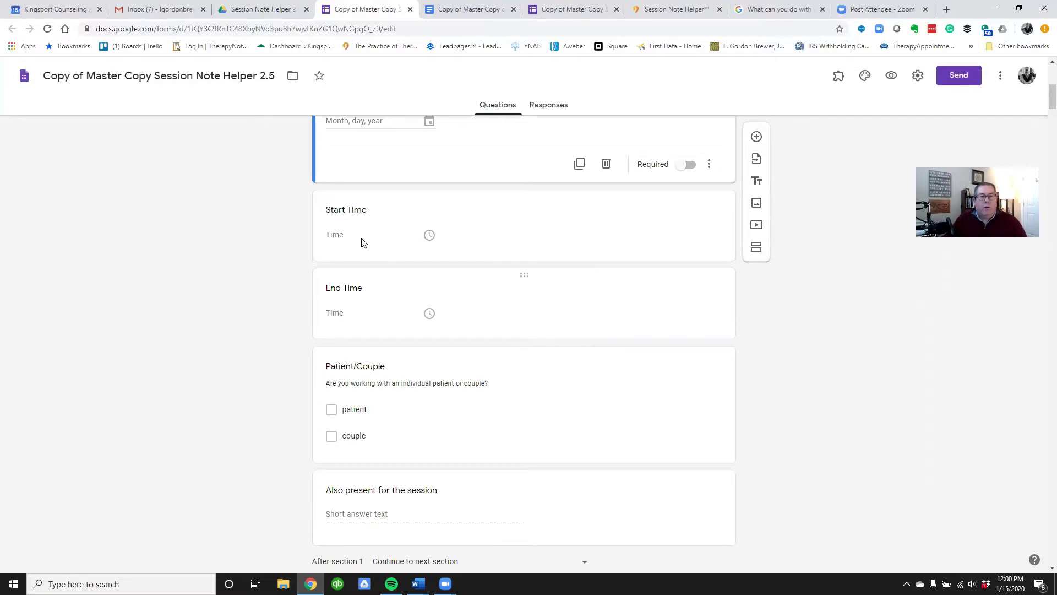
scroll(361, 248, "up", 2)
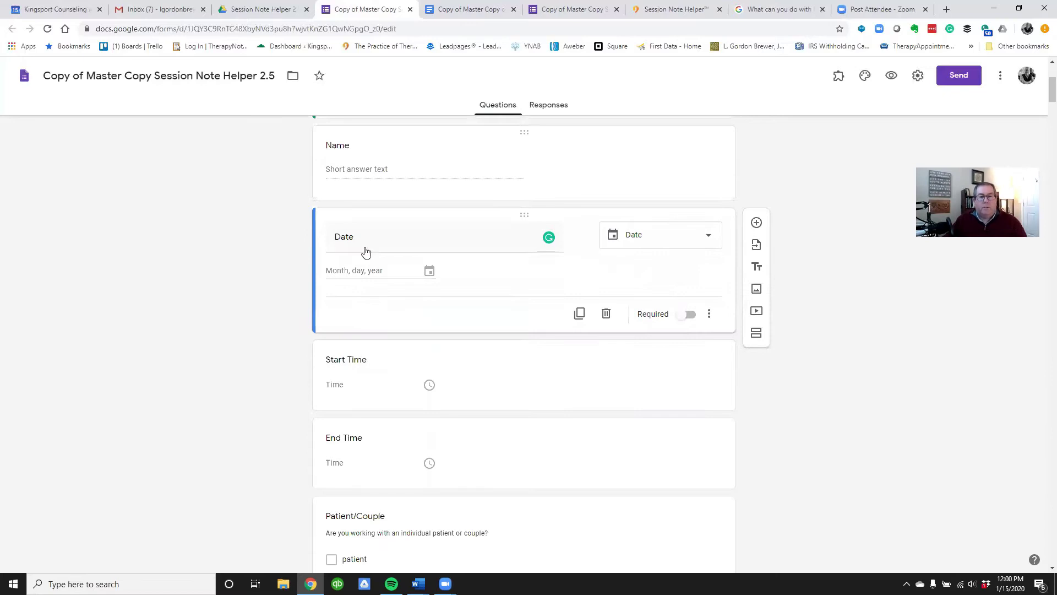
scroll(363, 249, "down", 5)
scroll(361, 244, "down", 5)
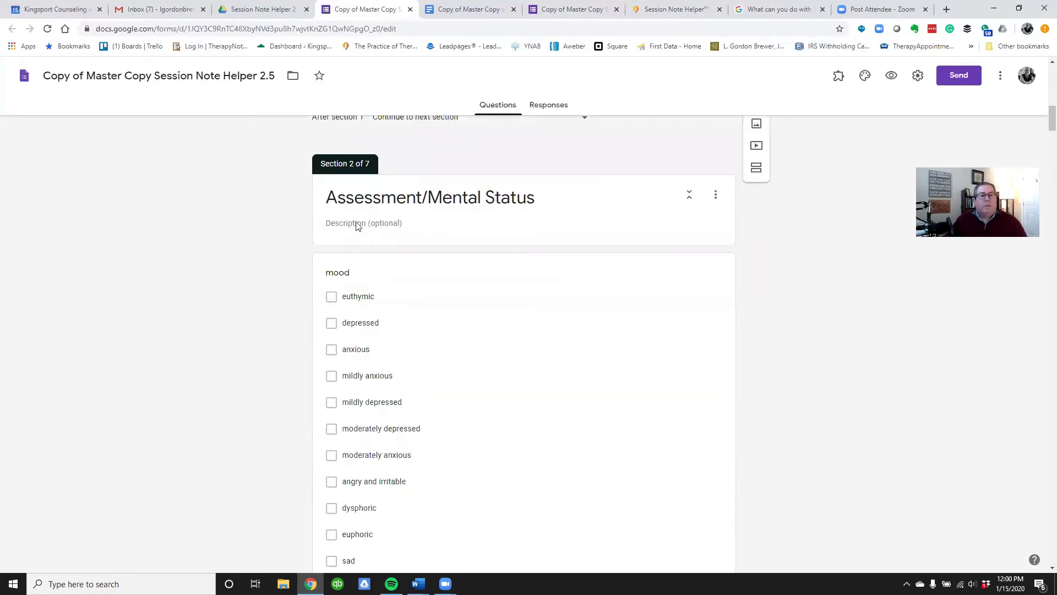
scroll(347, 223, "down", 1)
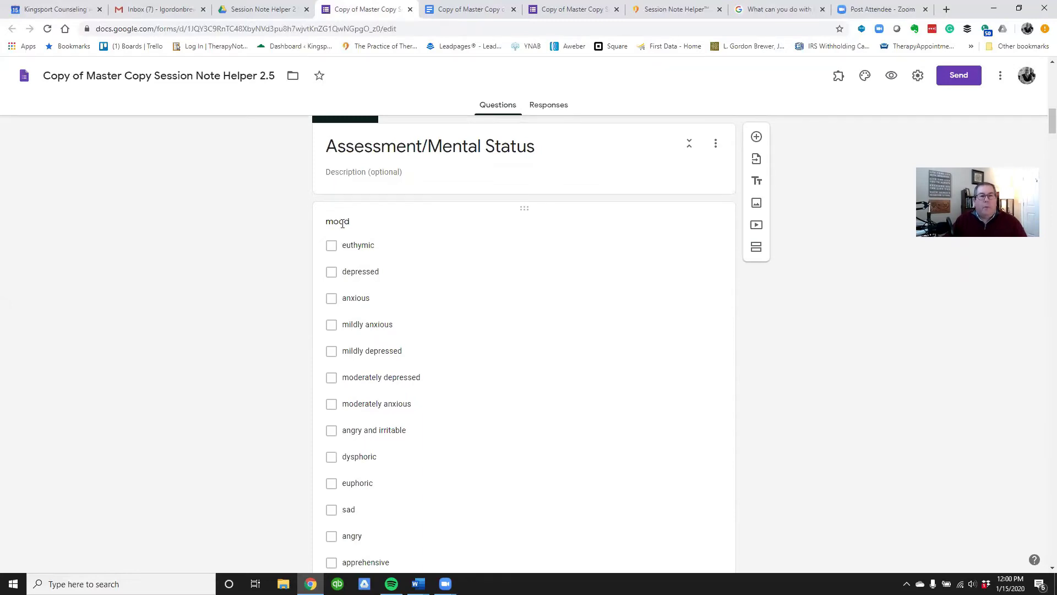
scroll(380, 233, "up", 1)
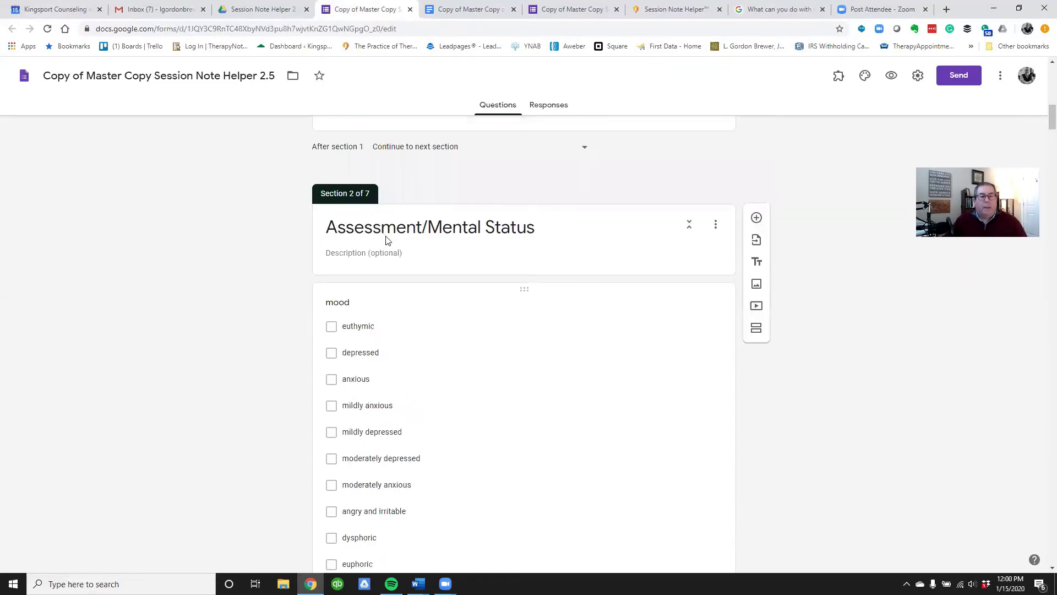
scroll(385, 238, "up", 6)
scroll(386, 240, "up", 4)
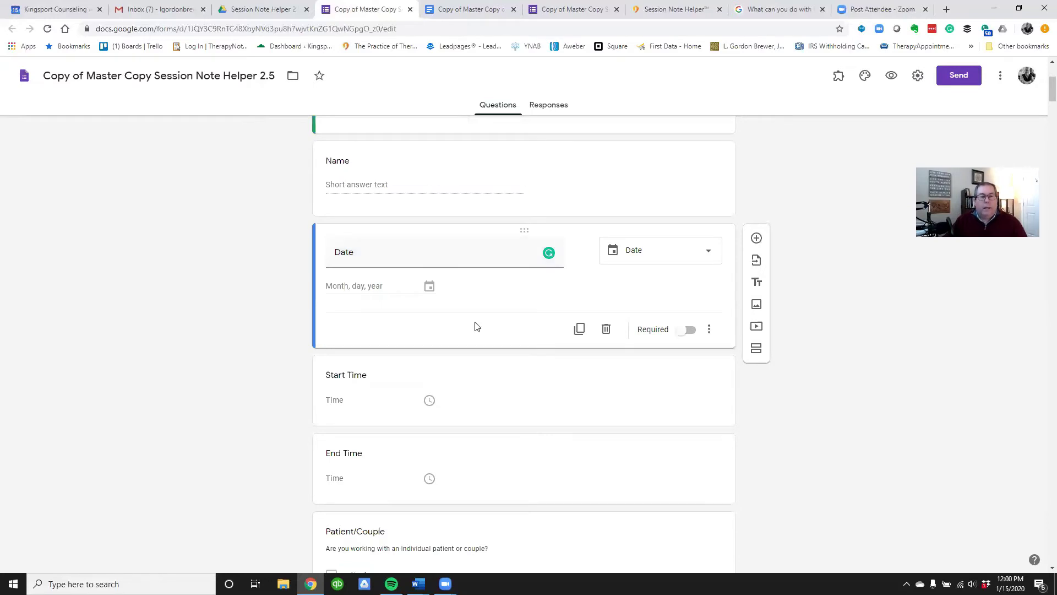
scroll(358, 265, "up", 2)
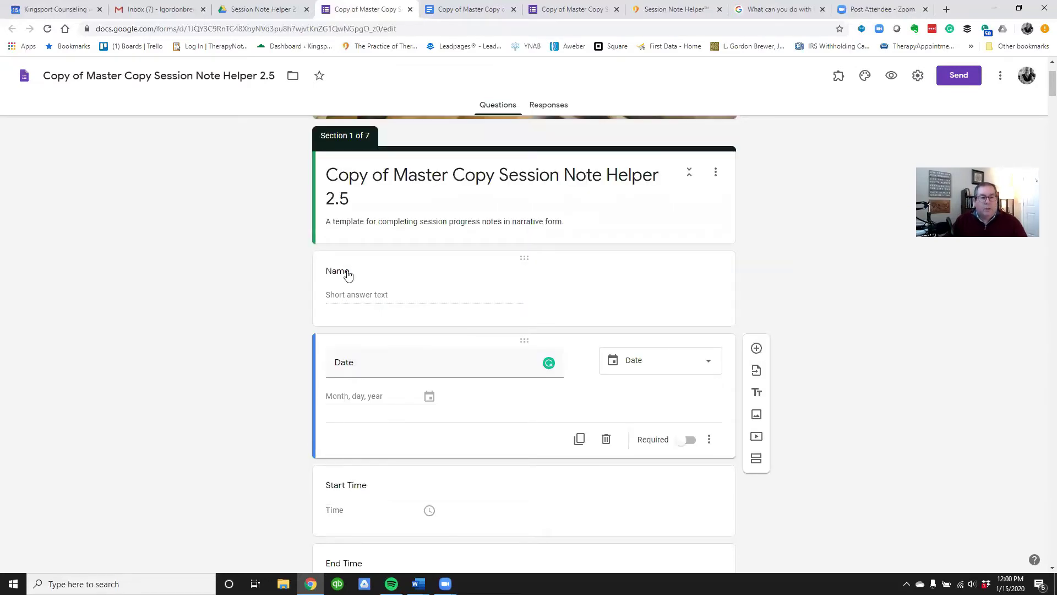
Open the Name question's title, and examine the mood question's title and full list of checkbox options in Assessment/Mental Status.
left_click(326, 275)
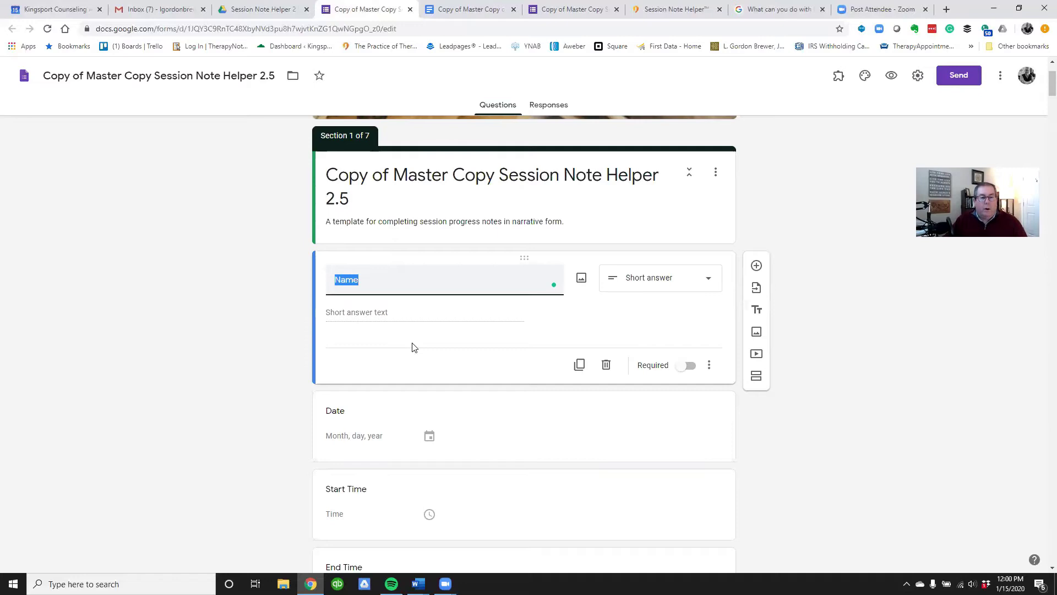
scroll(410, 347, "down", 4)
scroll(362, 261, "down", 10)
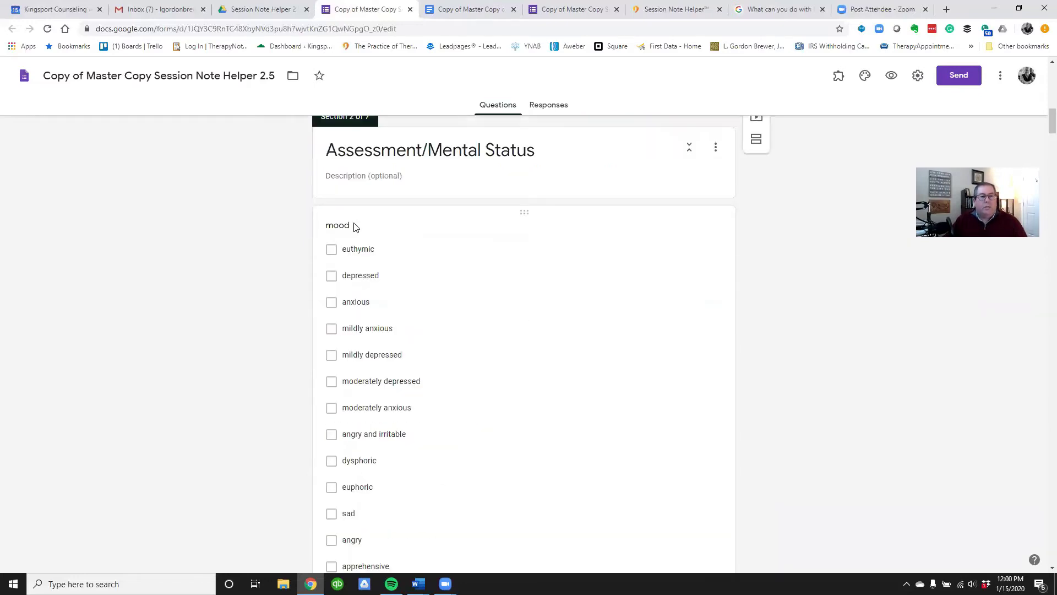
left_click(354, 229)
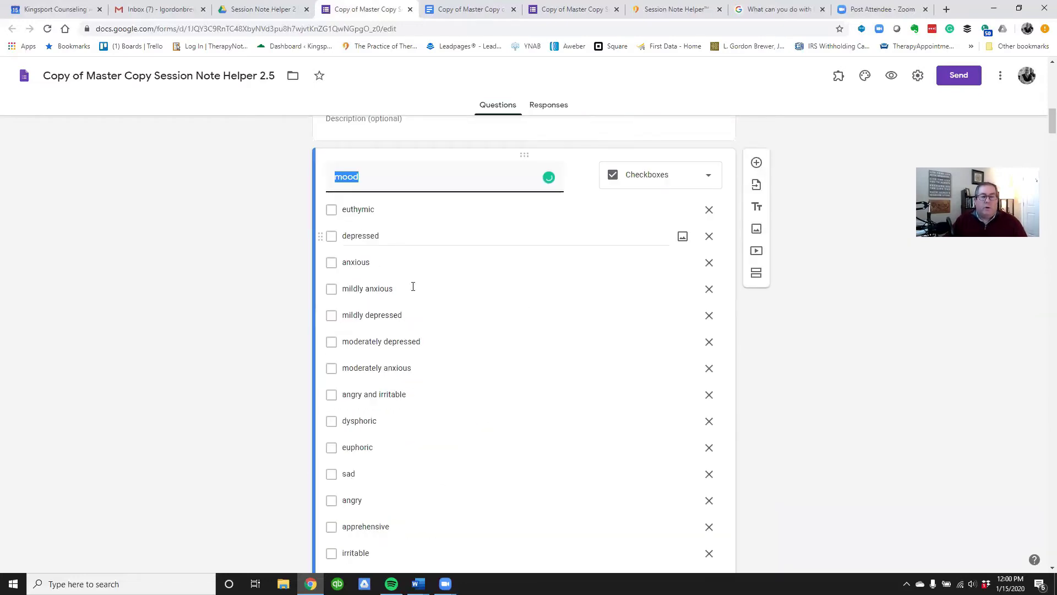
scroll(687, 385, "down", 2)
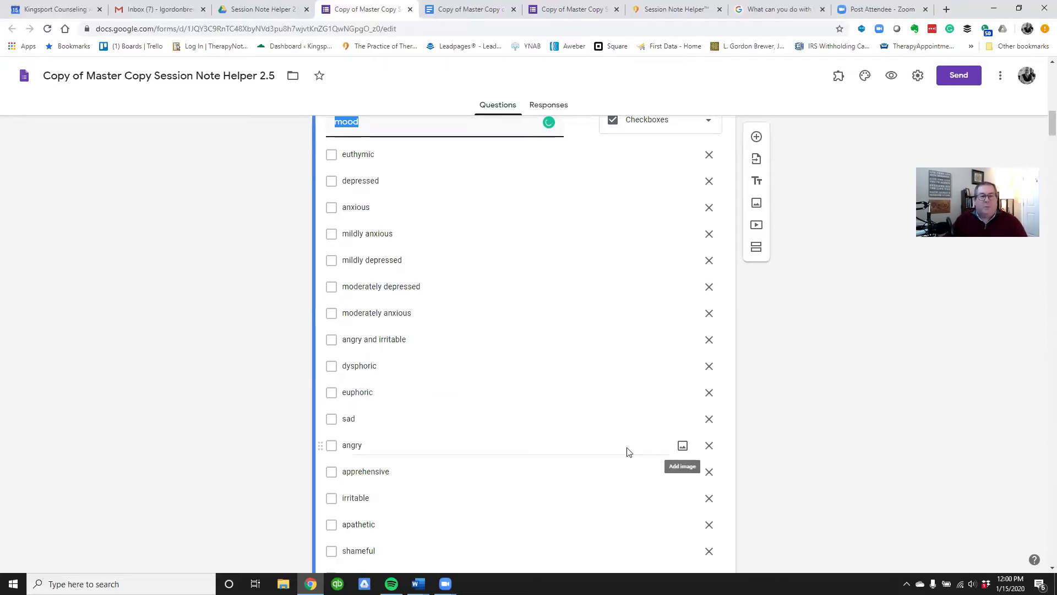
scroll(628, 446, "down", 2)
scroll(371, 366, "down", 5)
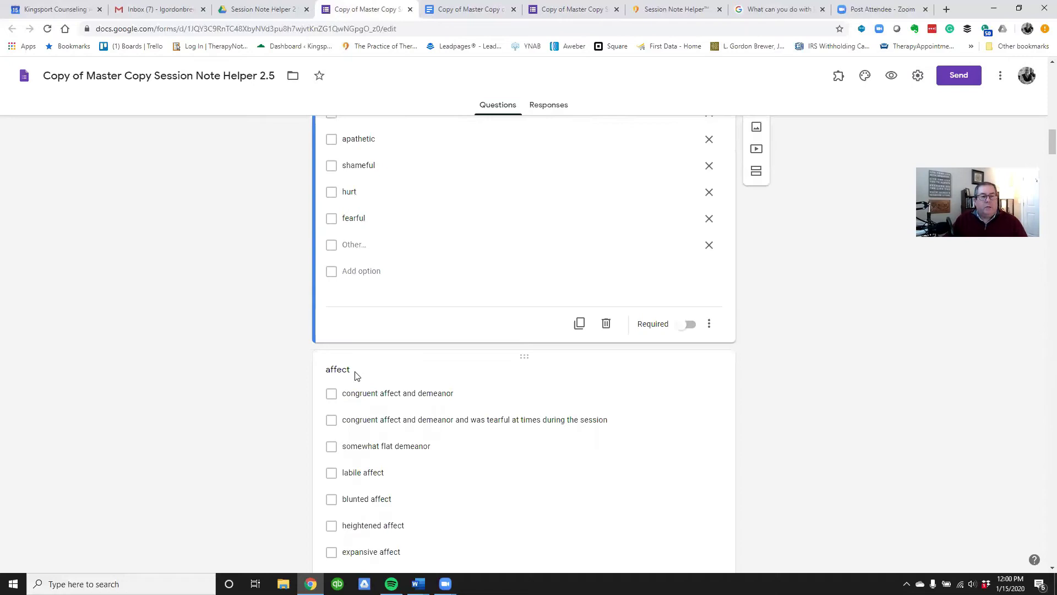
Open the affect question and review its options along with the orientation, functioning and Suicide Risk questions.
left_click(355, 375)
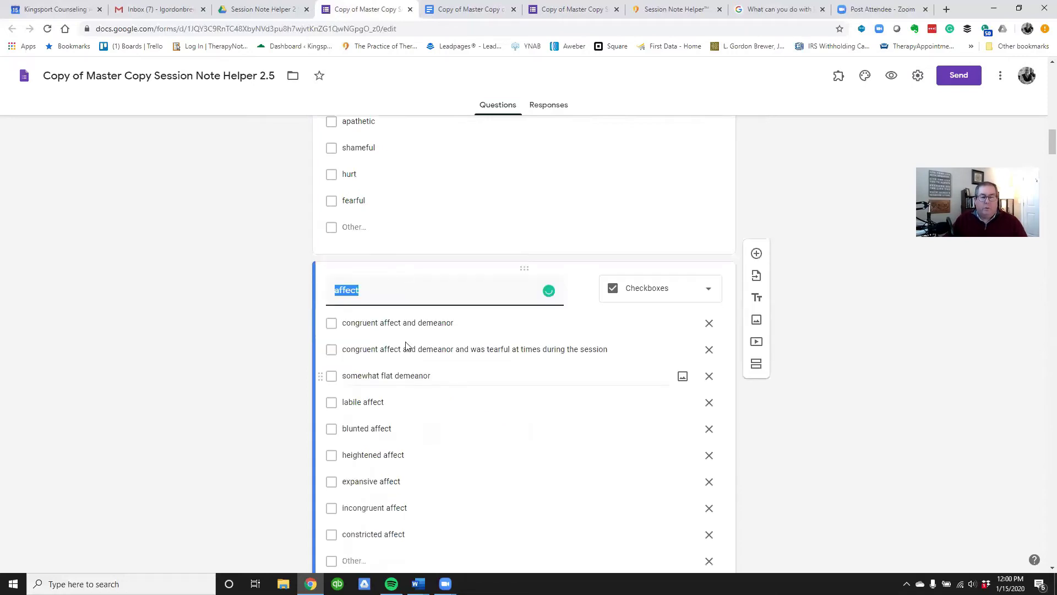
scroll(431, 372, "down", 5)
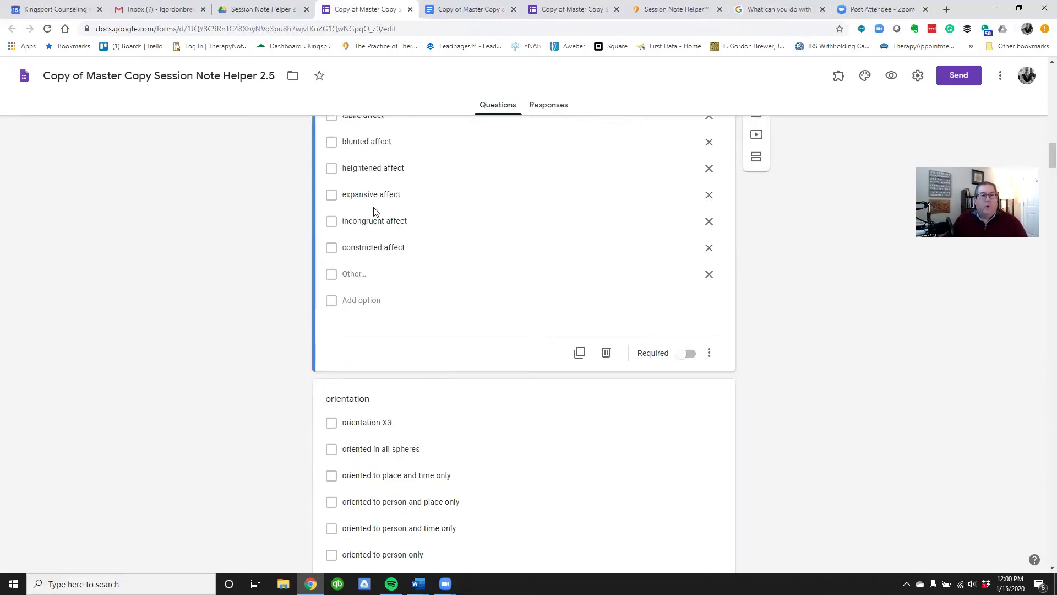
scroll(374, 211, "down", 4)
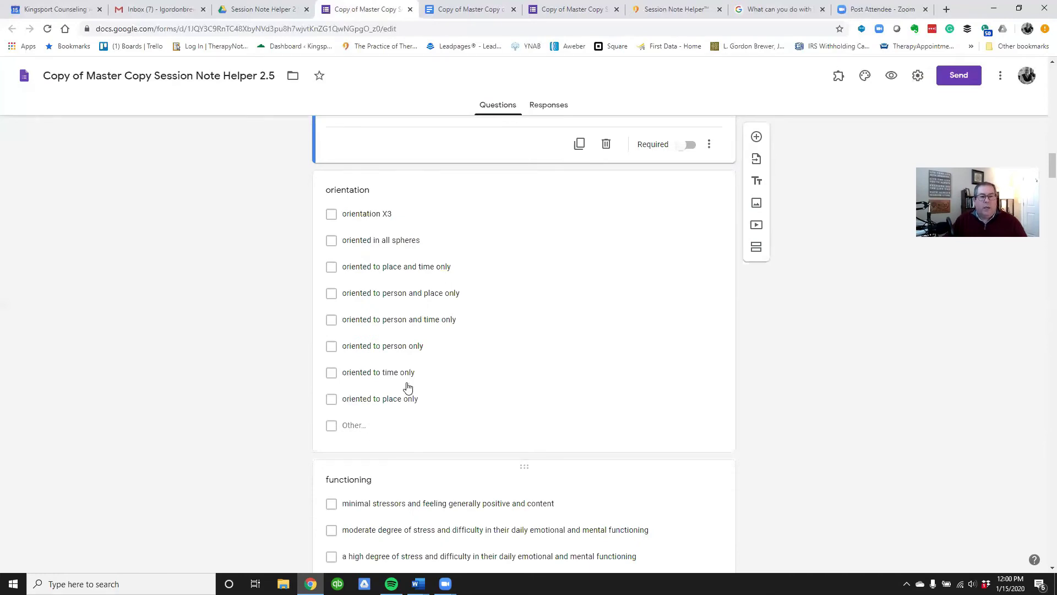
scroll(408, 388, "down", 5)
scroll(392, 321, "down", 4)
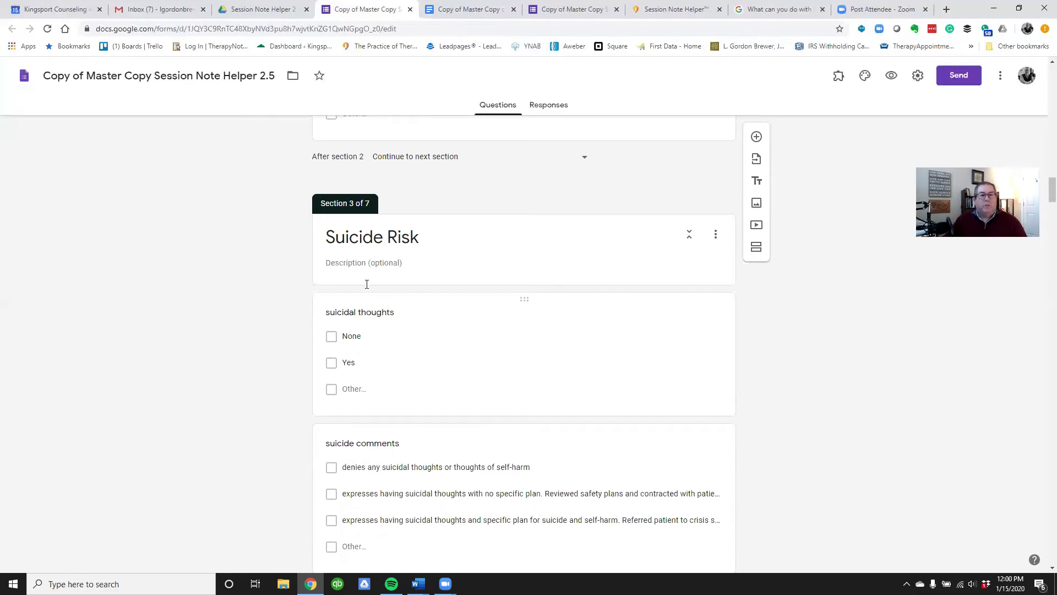
scroll(366, 284, "down", 3)
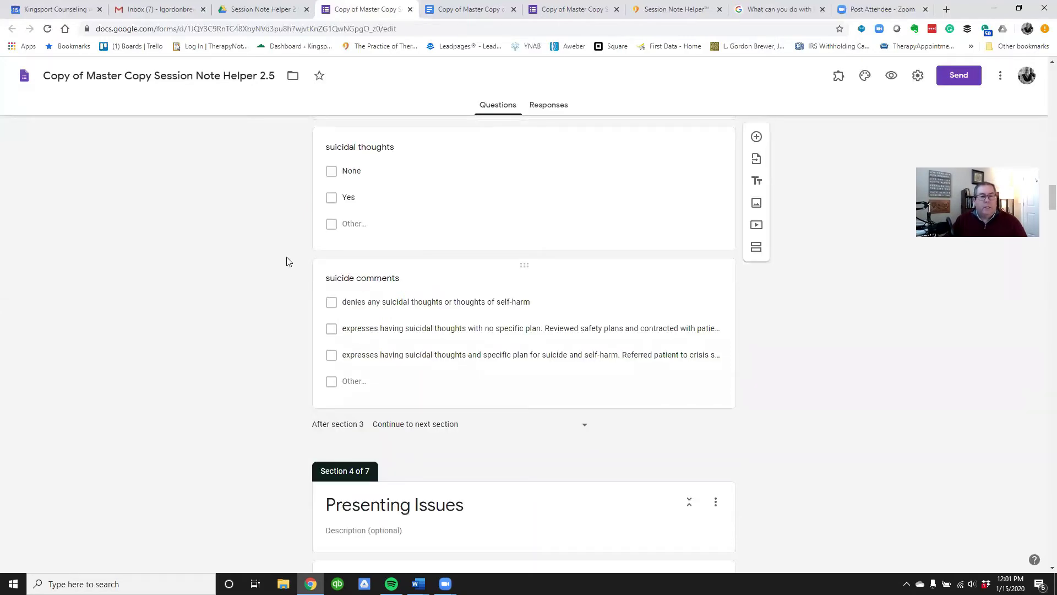
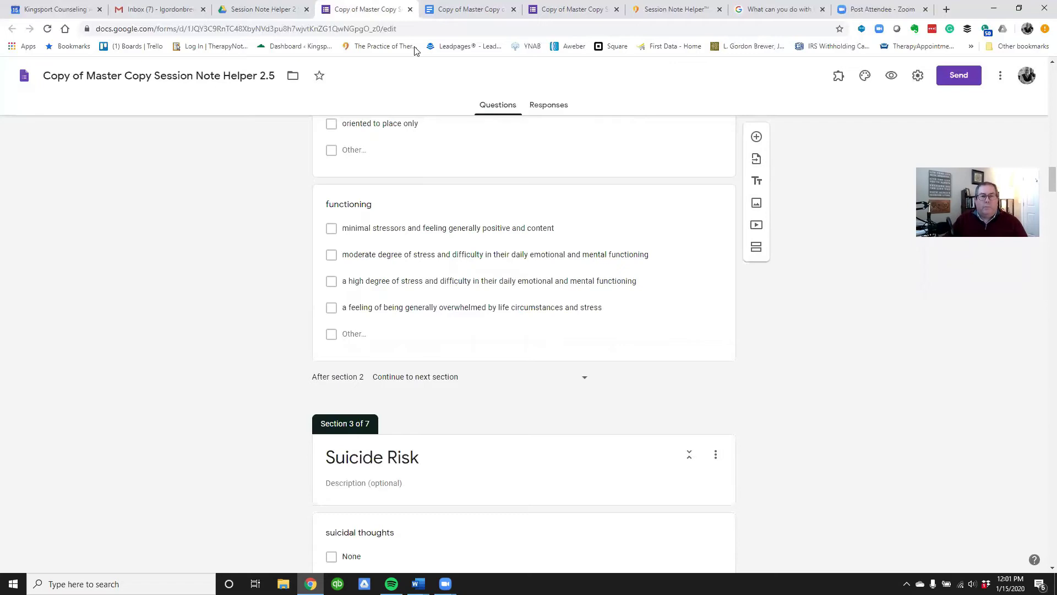
Compare the form's Section 1 question titles with the double-bracketed placeholders in the Session Note Doc Template 2.5 in Google Docs.
left_click(468, 10)
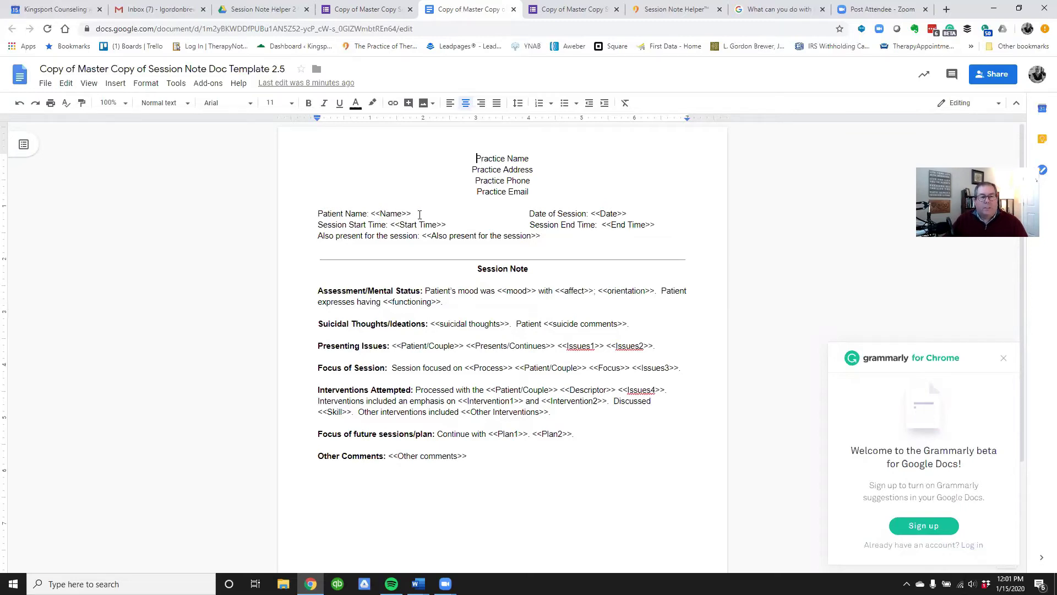
left_click(342, 12)
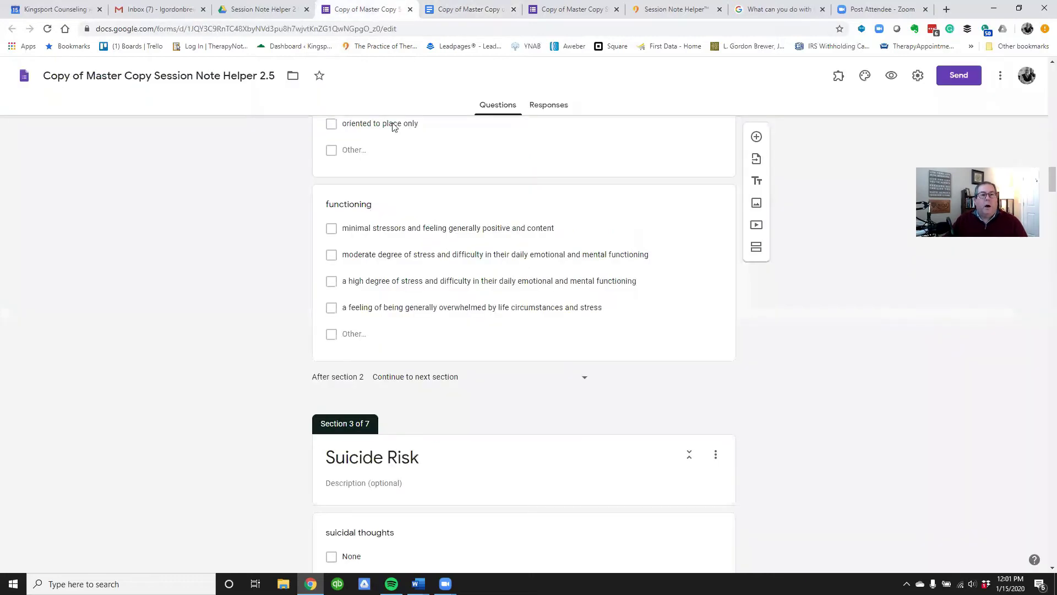
scroll(419, 209, "up", 20)
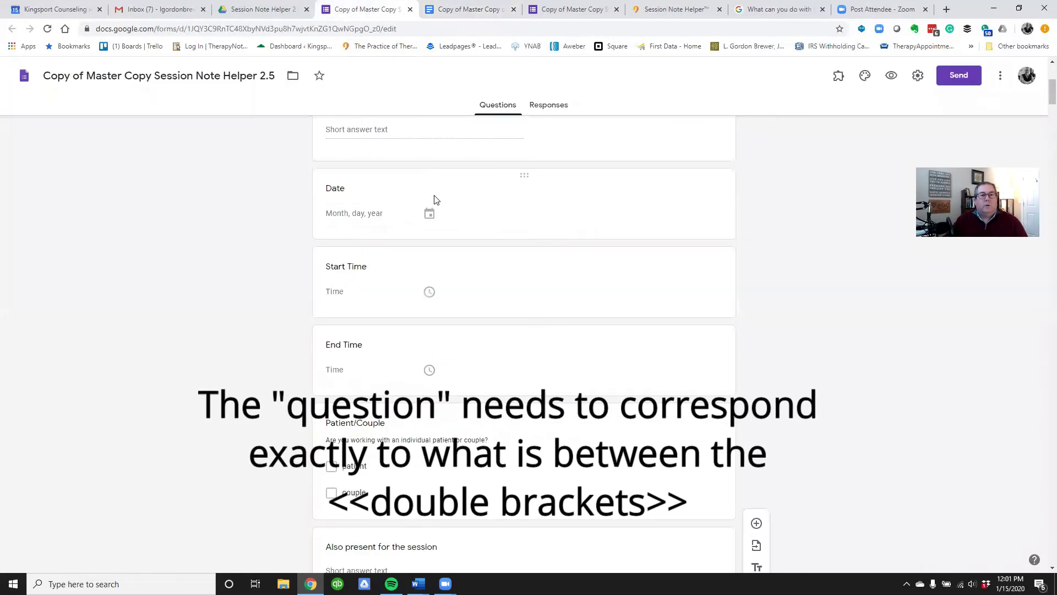
scroll(435, 198, "up", 5)
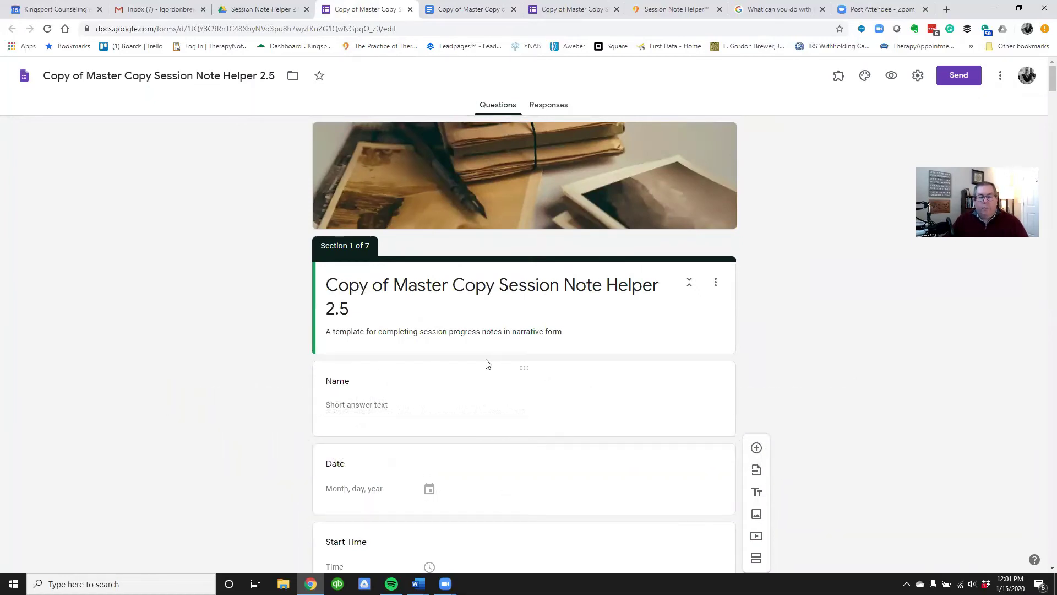
scroll(515, 412, "down", 4)
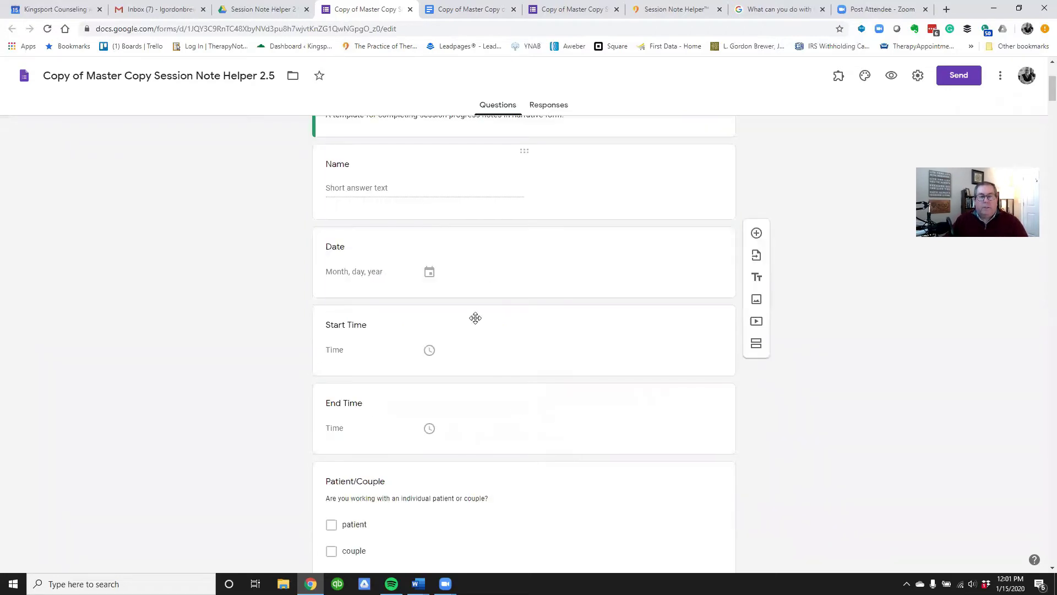
scroll(610, 267, "up", 4)
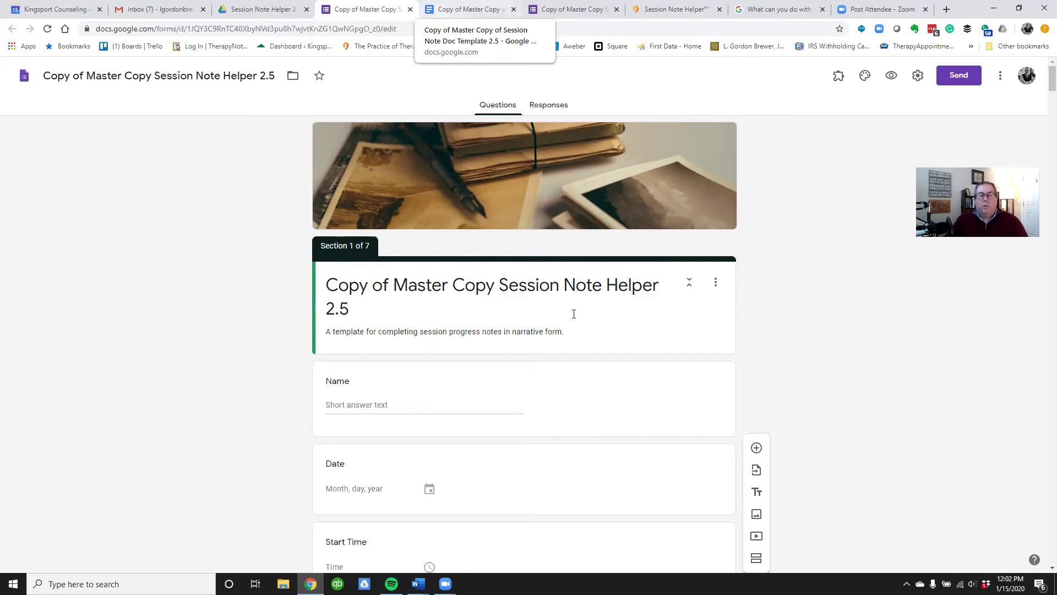
left_click(468, 10)
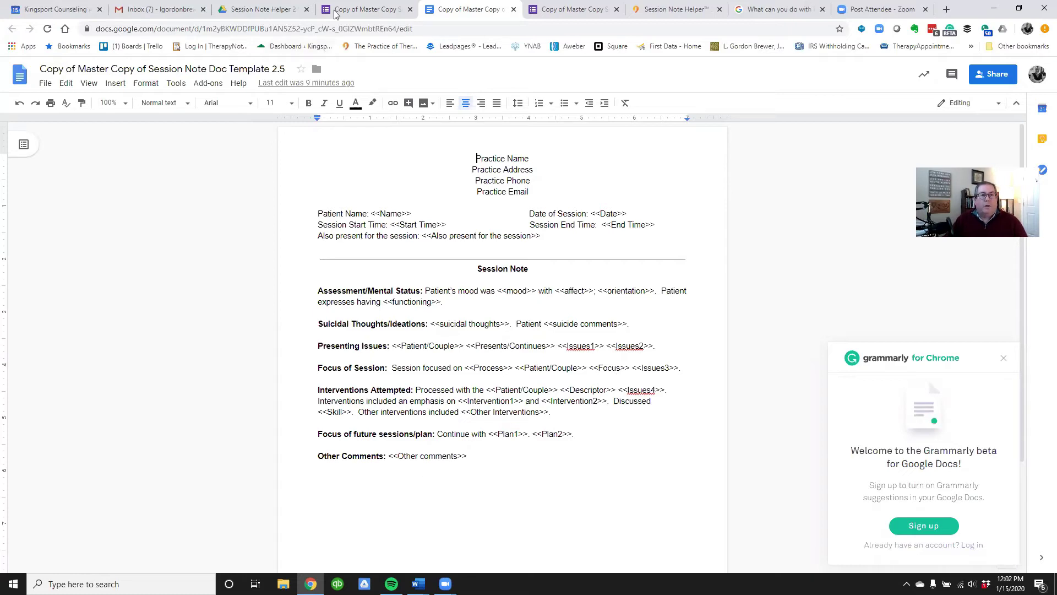
key("ctrl+shift+Tab")
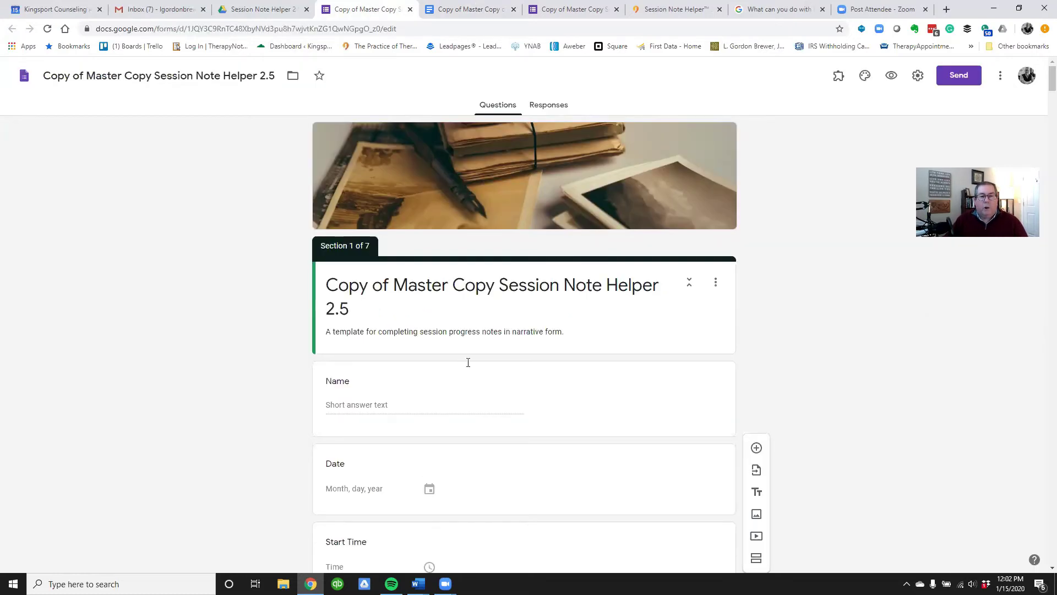
Skim the form's questions from Section 1 through the Issues2 options and return to the form's title.
scroll(472, 361, "down", 10)
scroll(474, 359, "down", 10)
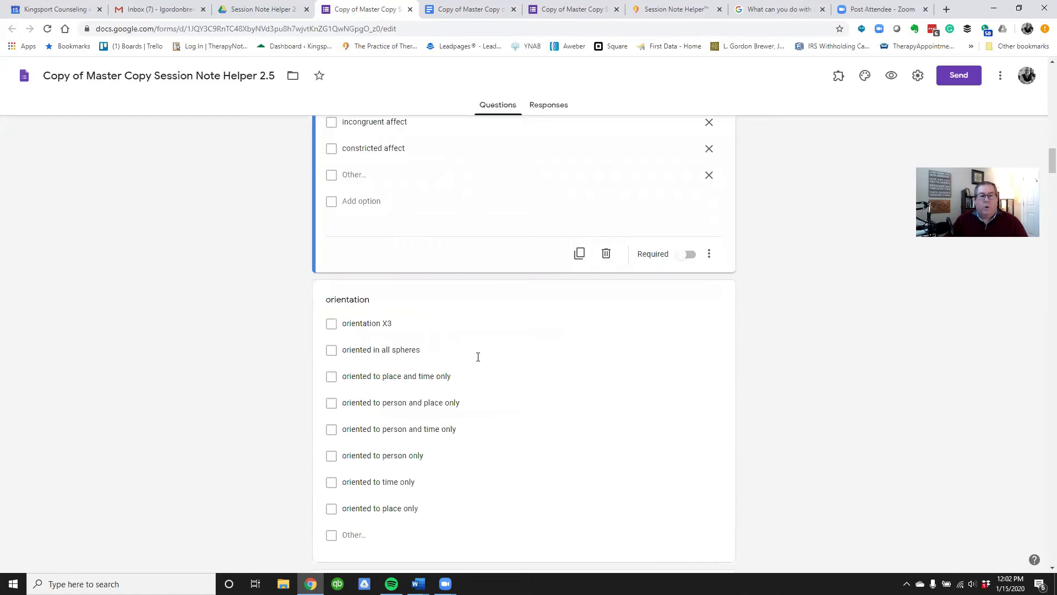
scroll(478, 358, "down", 10)
scroll(480, 355, "down", 5)
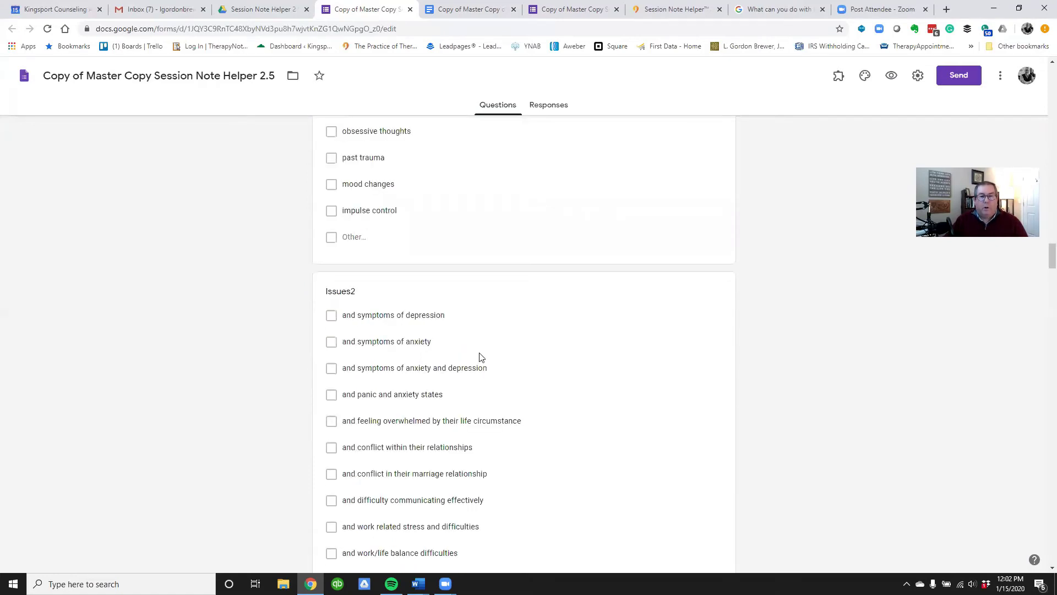
scroll(487, 353, "down", 10)
scroll(495, 347, "up", 10)
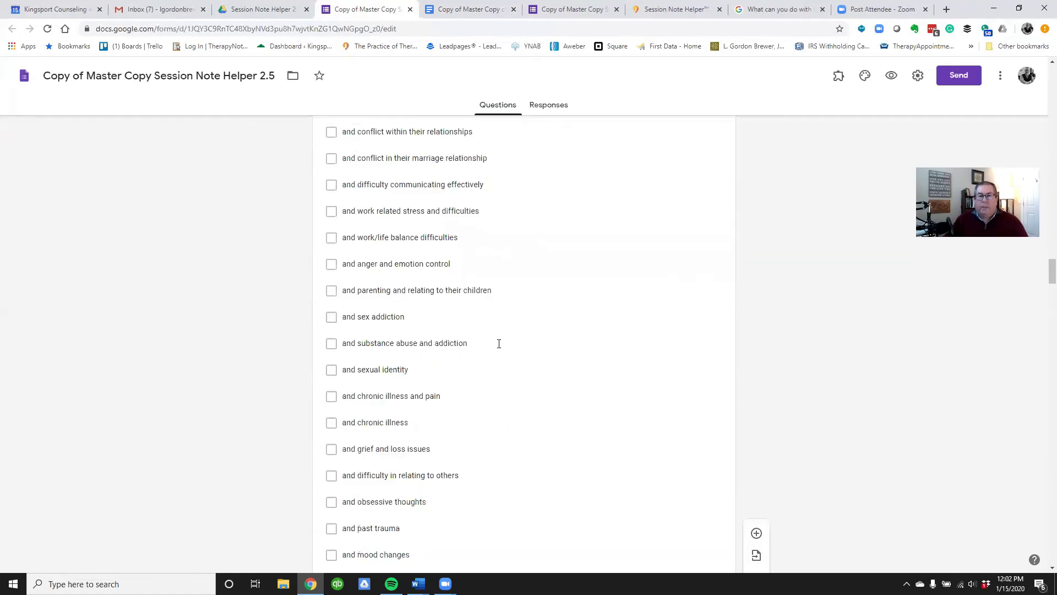
scroll(498, 346, "up", 5)
scroll(500, 345, "up", 10)
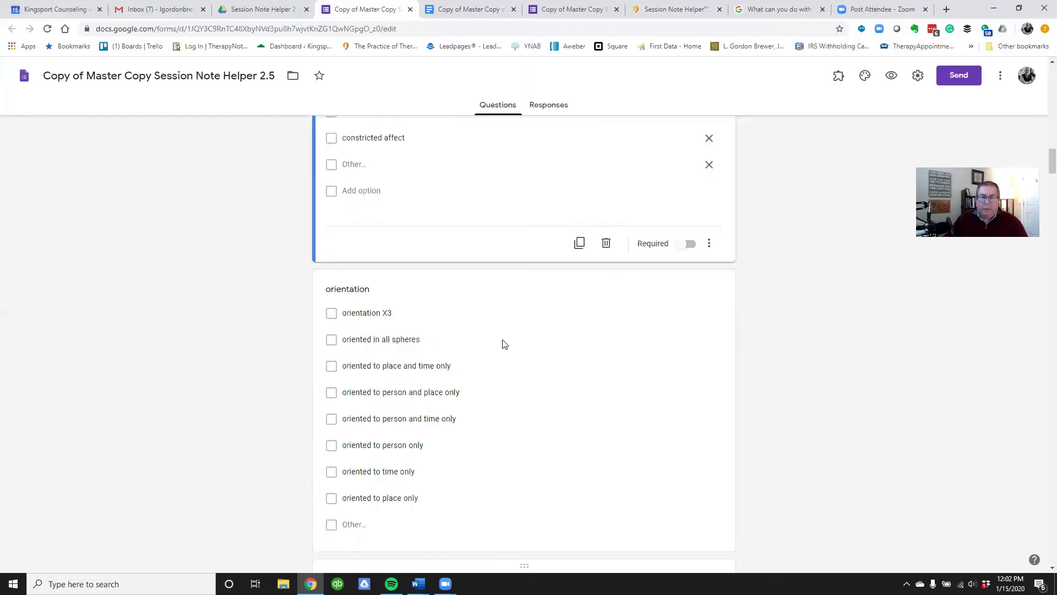
scroll(502, 345, "up", 10)
scroll(507, 343, "up", 5)
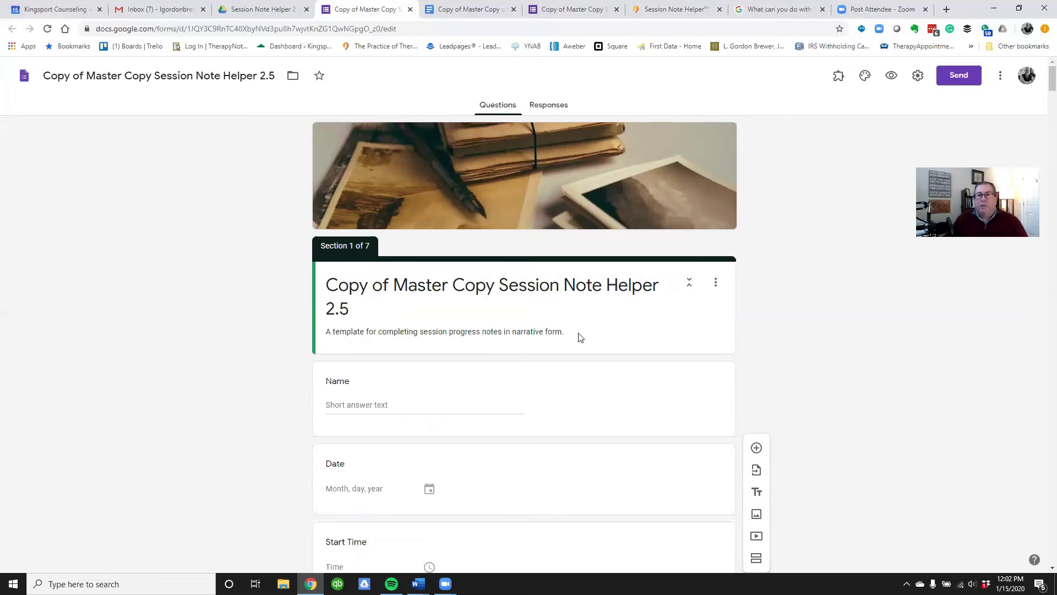
Open the Session Note add-on to view its Check Template and Setup commands, and close it without running either.
left_click(838, 80)
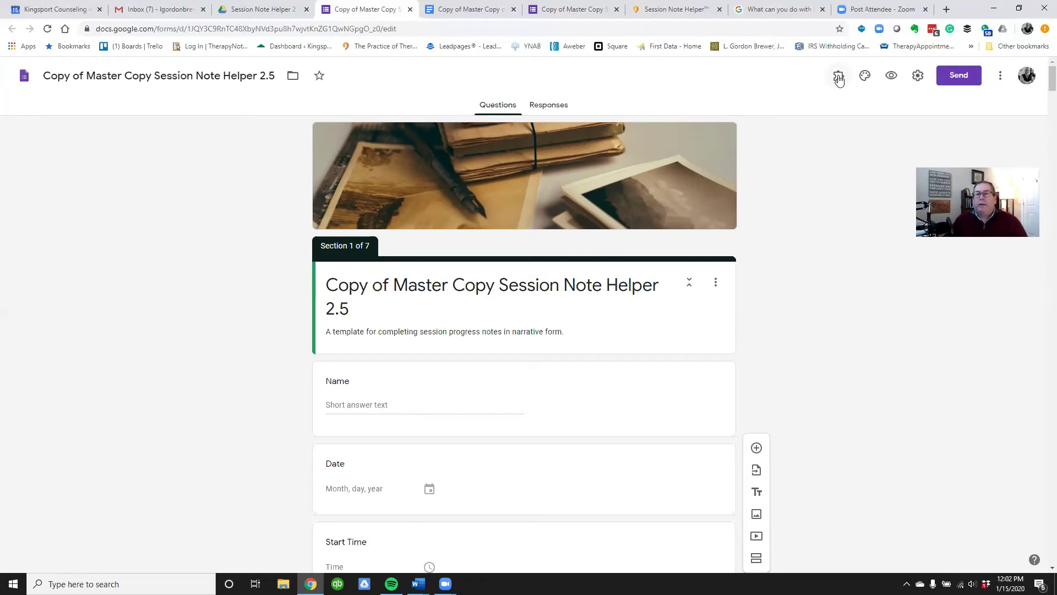
left_click(838, 80)
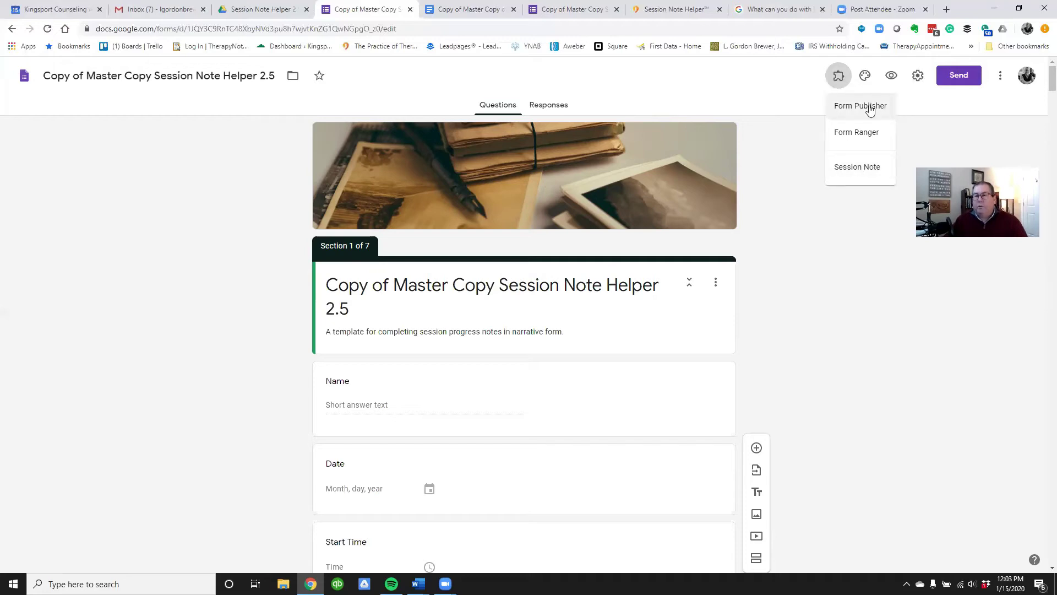
left_click(853, 173)
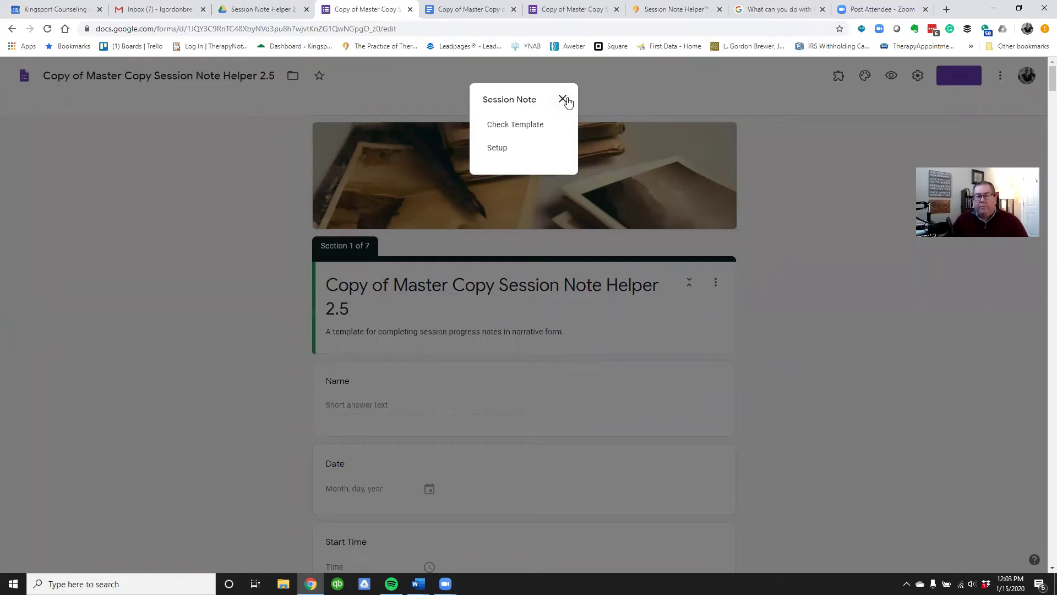
left_click(676, 108)
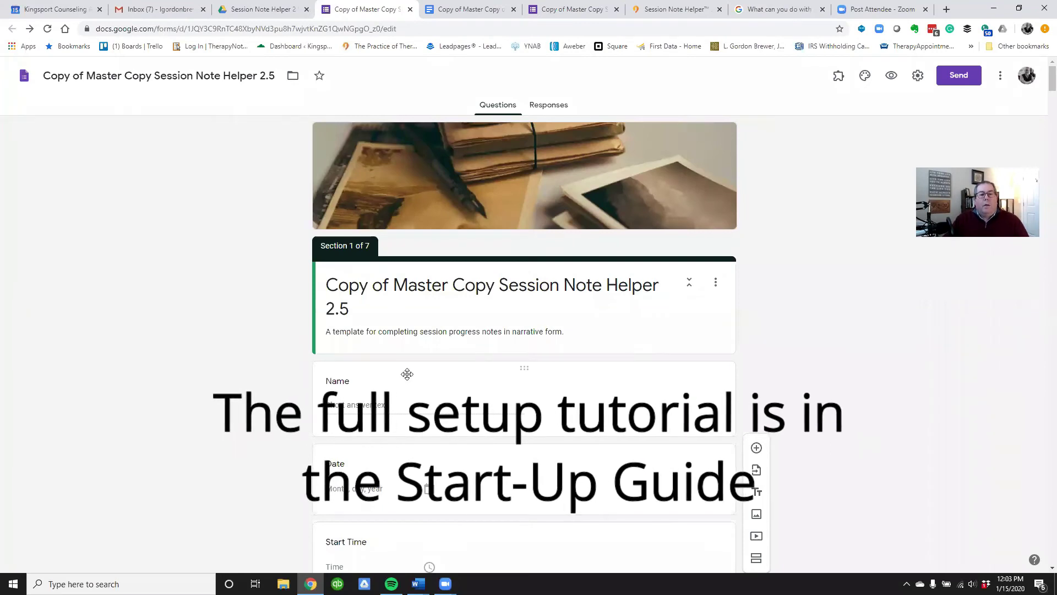
Add "joyful" as a checkbox option after "fearful" in the mood question of the Assessment/Mental Status section.
scroll(416, 385, "down", 4)
scroll(427, 385, "down", 12)
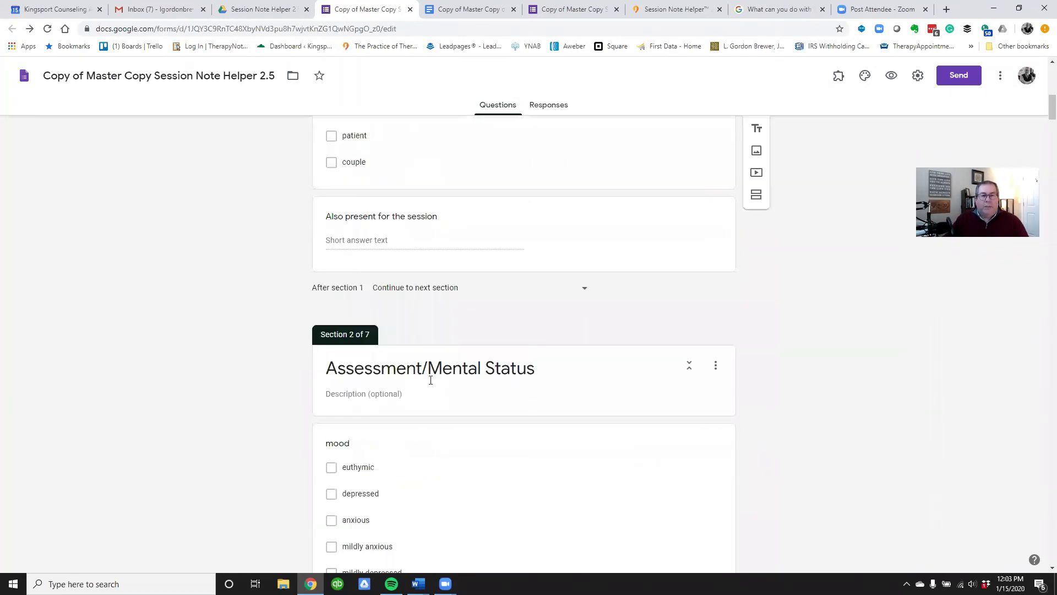
scroll(611, 406, "down", 5)
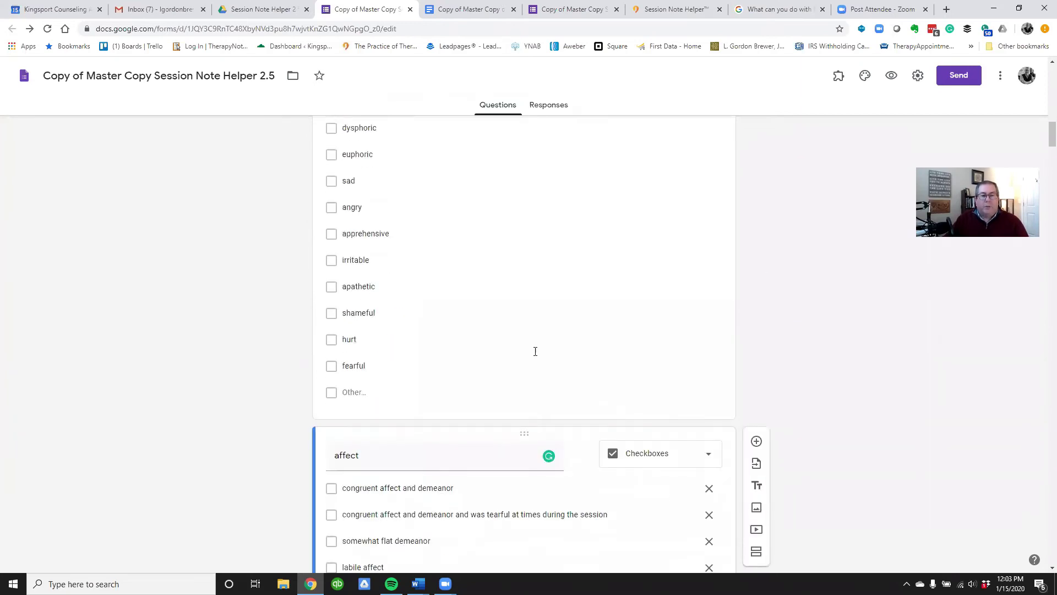
scroll(534, 352, "up", 3)
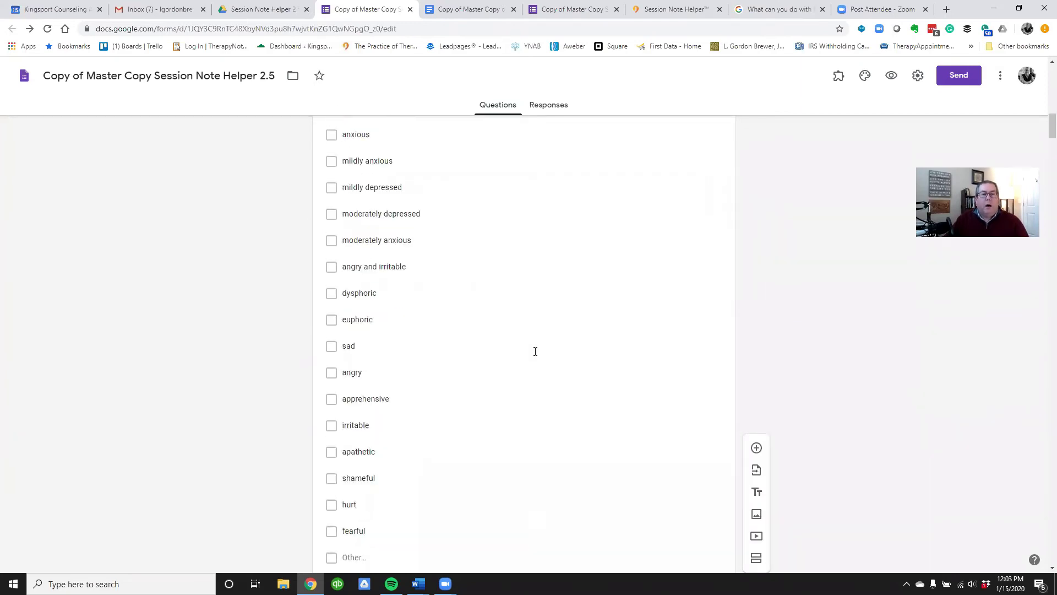
scroll(529, 349, "down", 3)
scroll(496, 342, "up", 7)
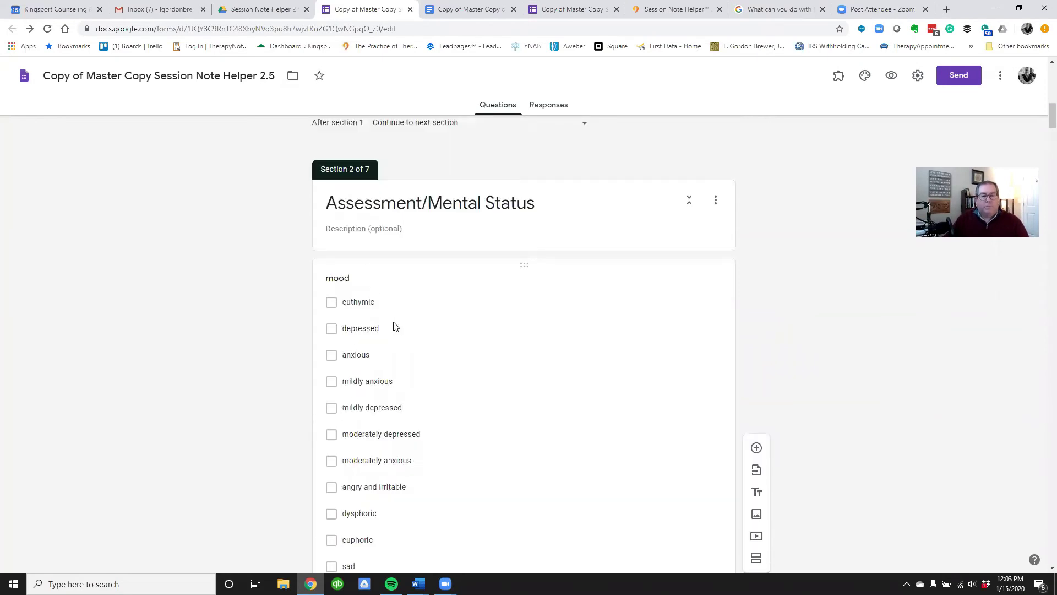
scroll(461, 253, "down", 2)
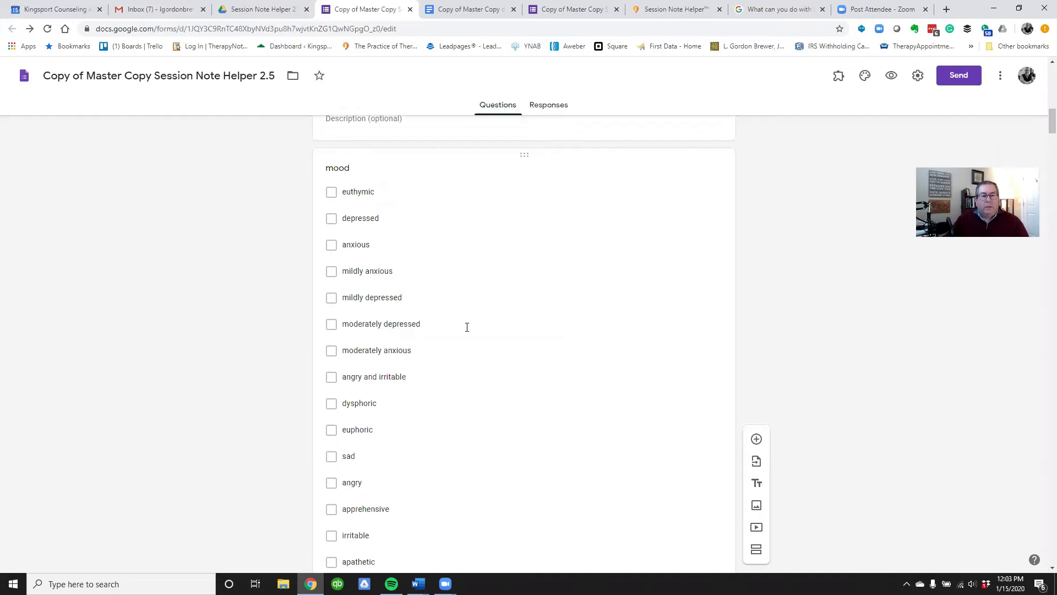
scroll(466, 330, "down", 4)
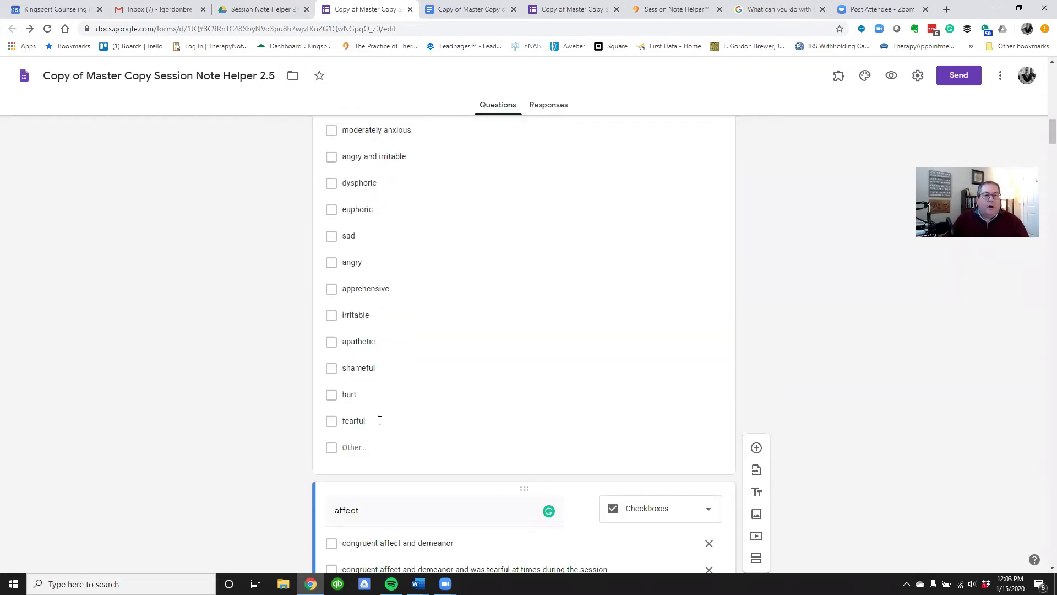
left_click(475, 421)
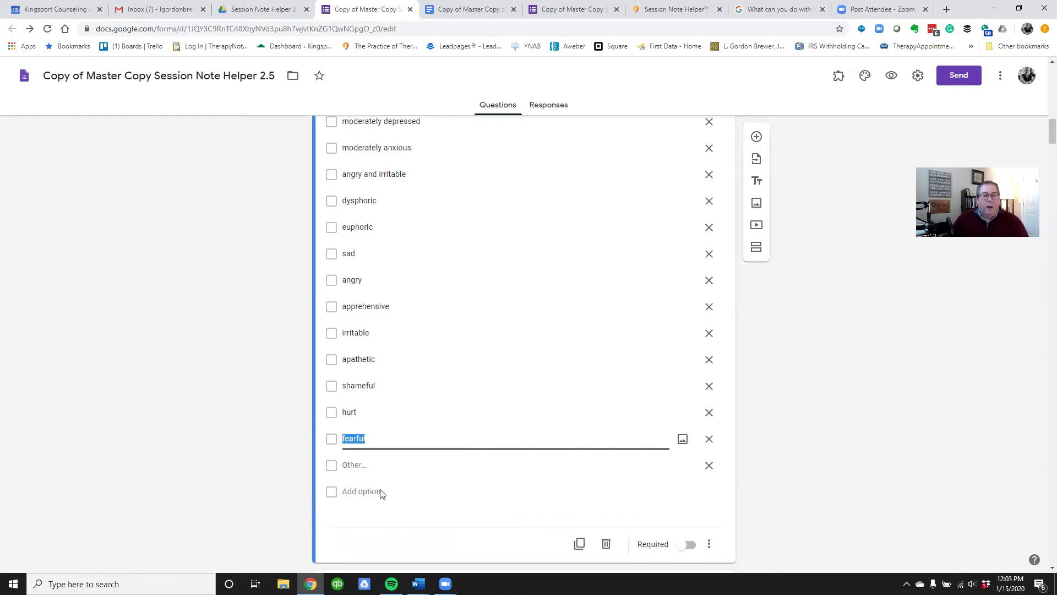
left_click(366, 469)
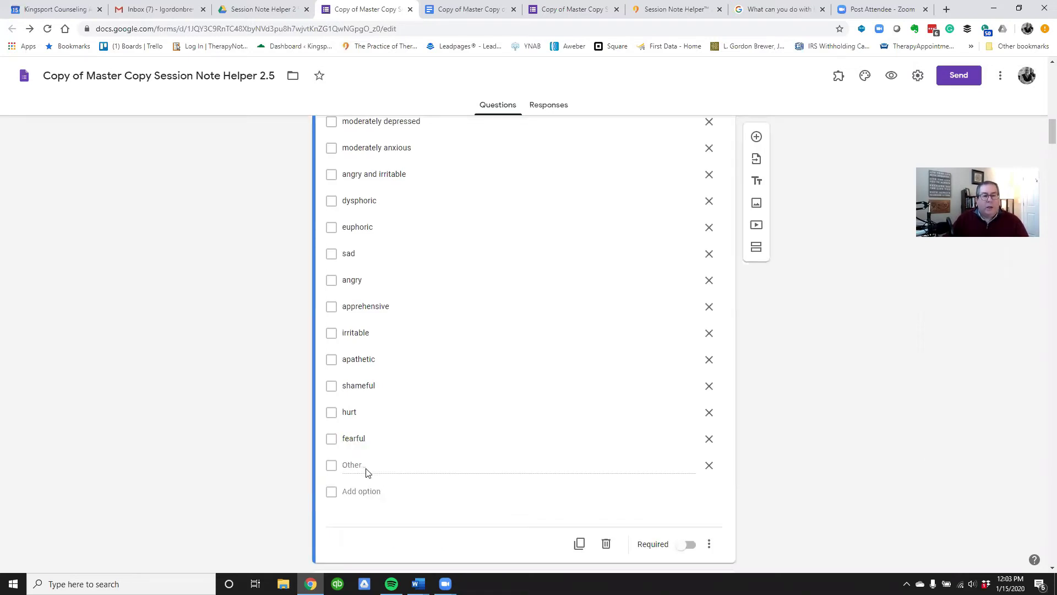
left_click(368, 495)
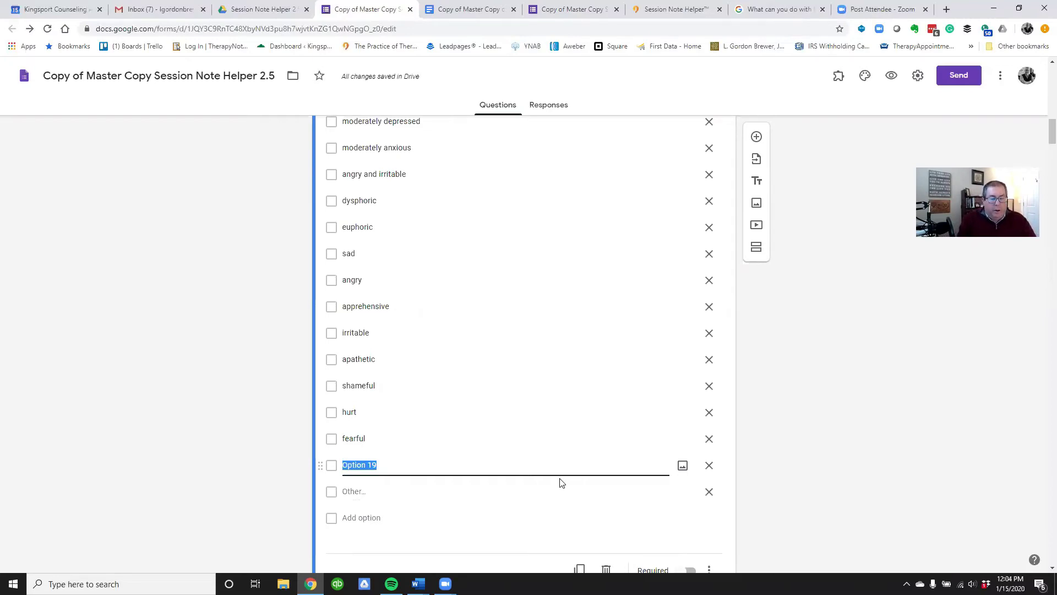
type("joyful")
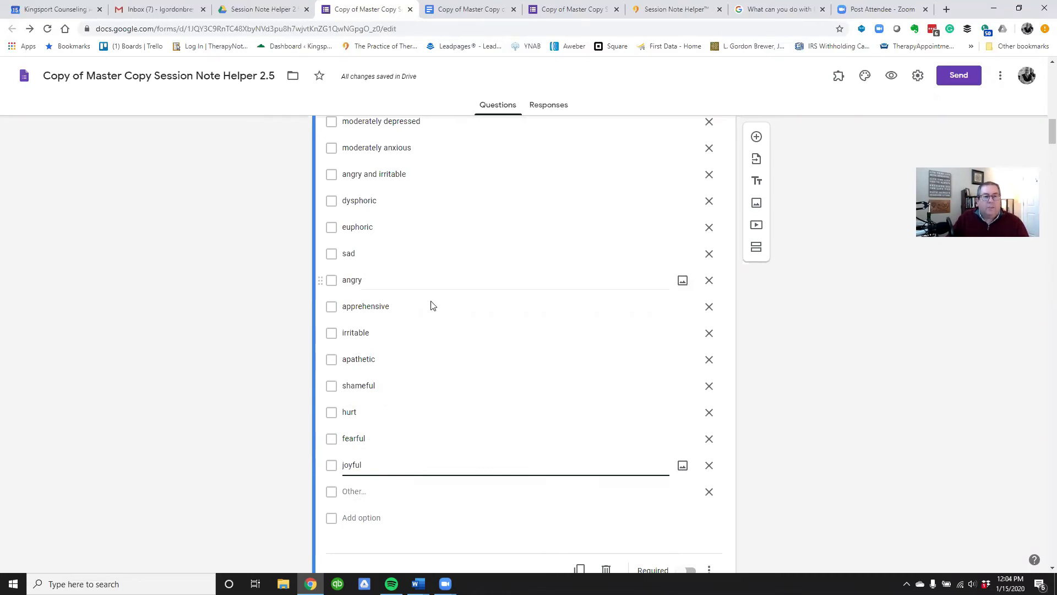
Check the mood question's title against the <<mood>> placeholder in the Google Docs note template, and return to the form.
scroll(413, 293, "up", 6)
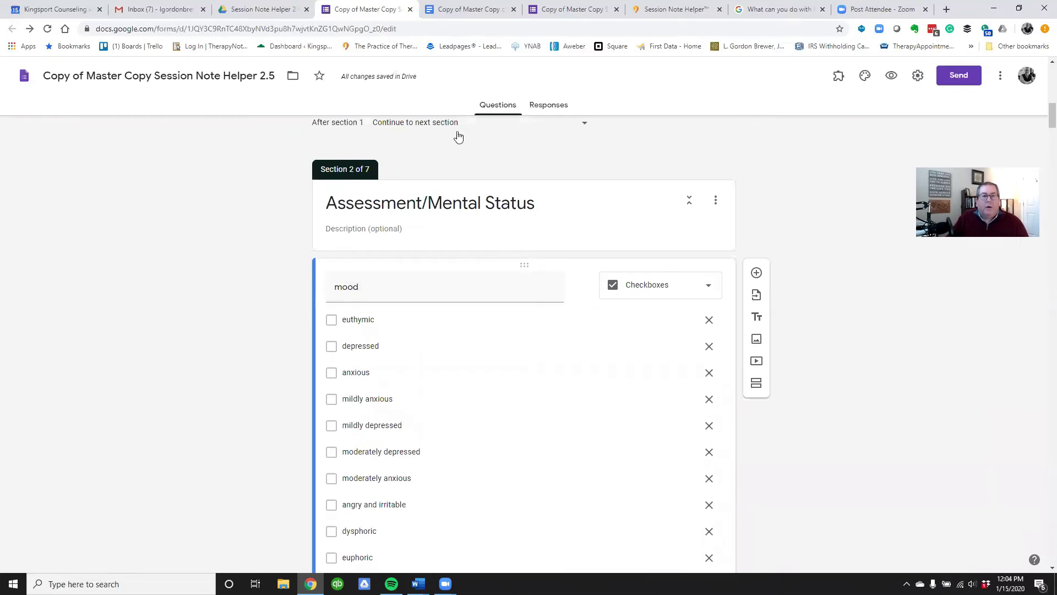
key("ctrl+Tab")
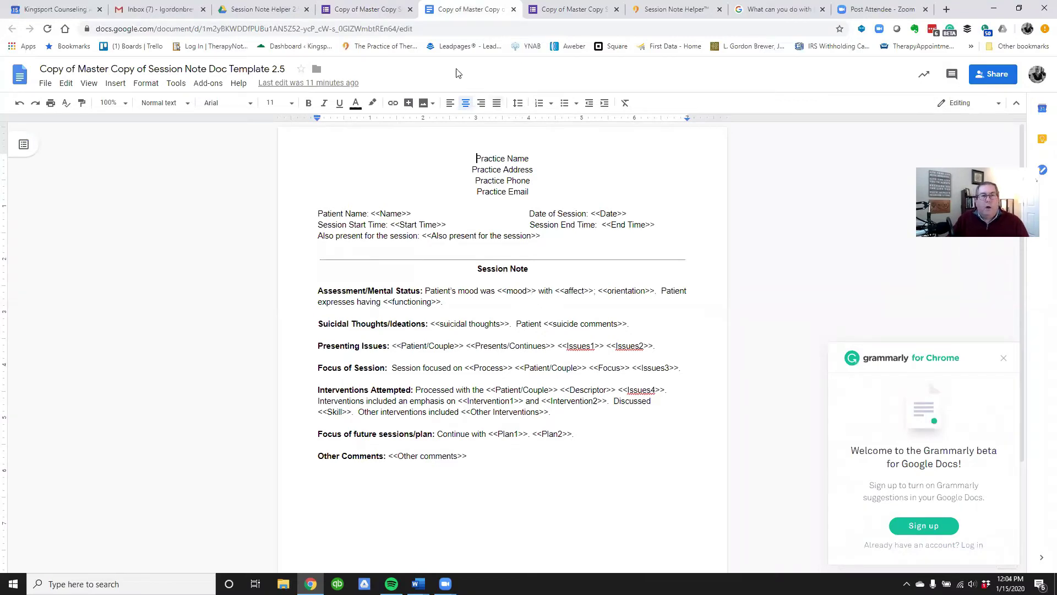
left_click(385, 10)
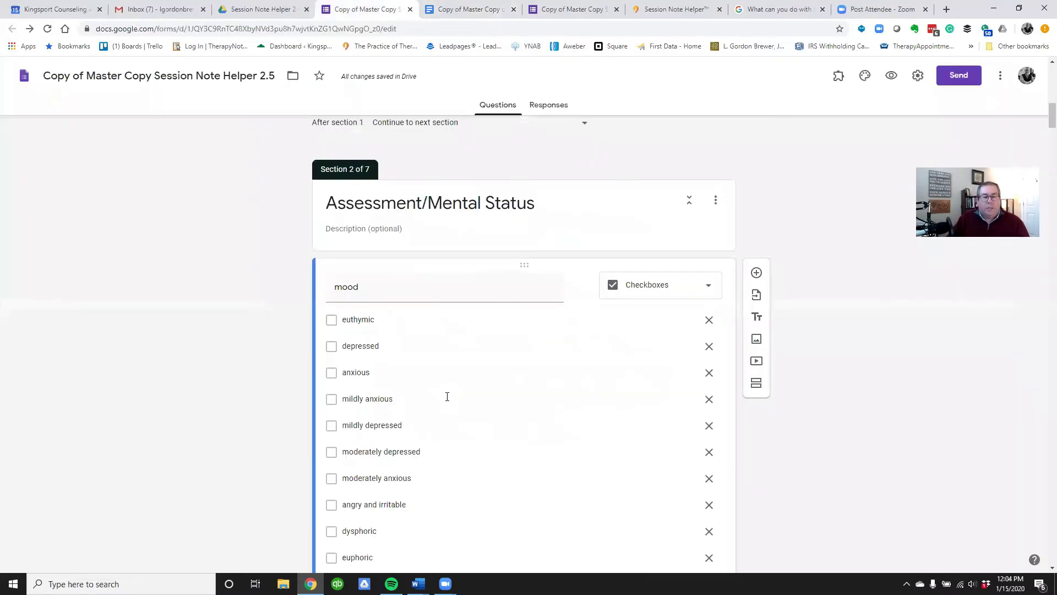
Review the affect, orientation and functioning answer options through to the start of the Suicide Risk section.
scroll(448, 399, "down", 4)
scroll(406, 307, "down", 10)
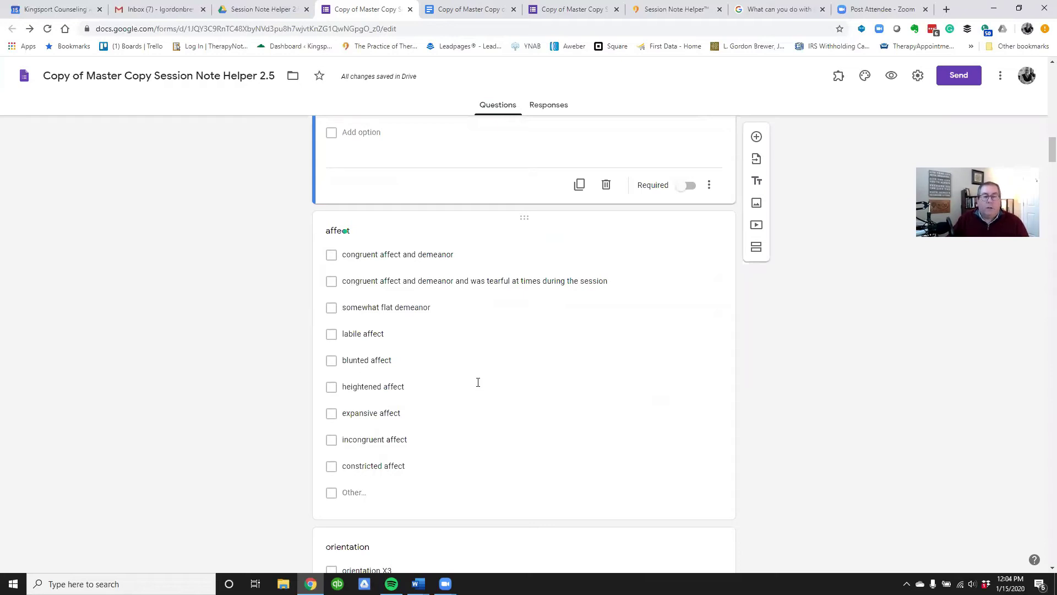
scroll(479, 380, "down", 4)
scroll(480, 384, "down", 2)
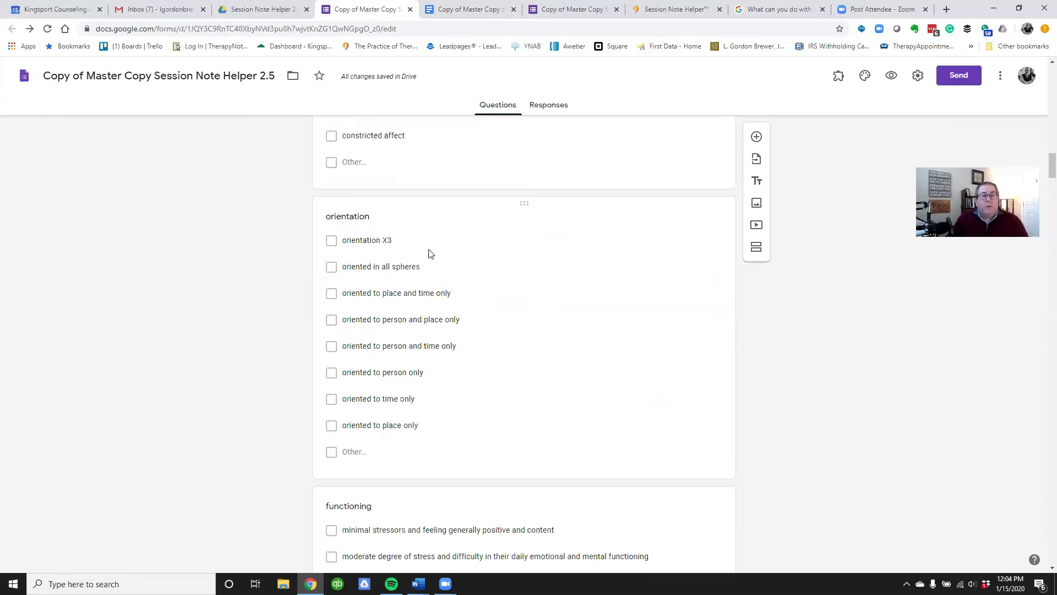
scroll(473, 398, "down", 3)
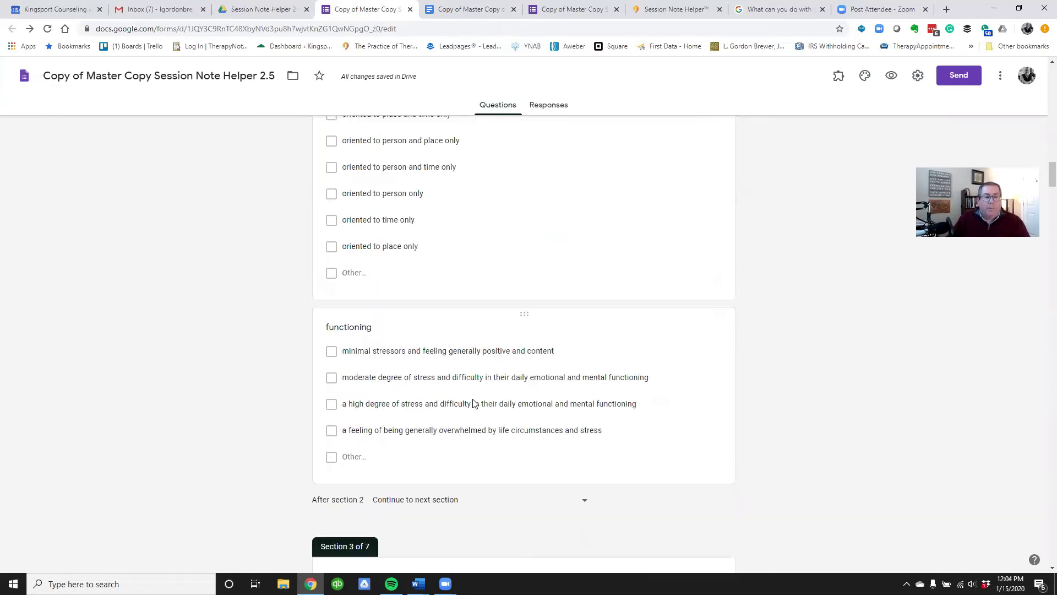
scroll(503, 286, "down", 3)
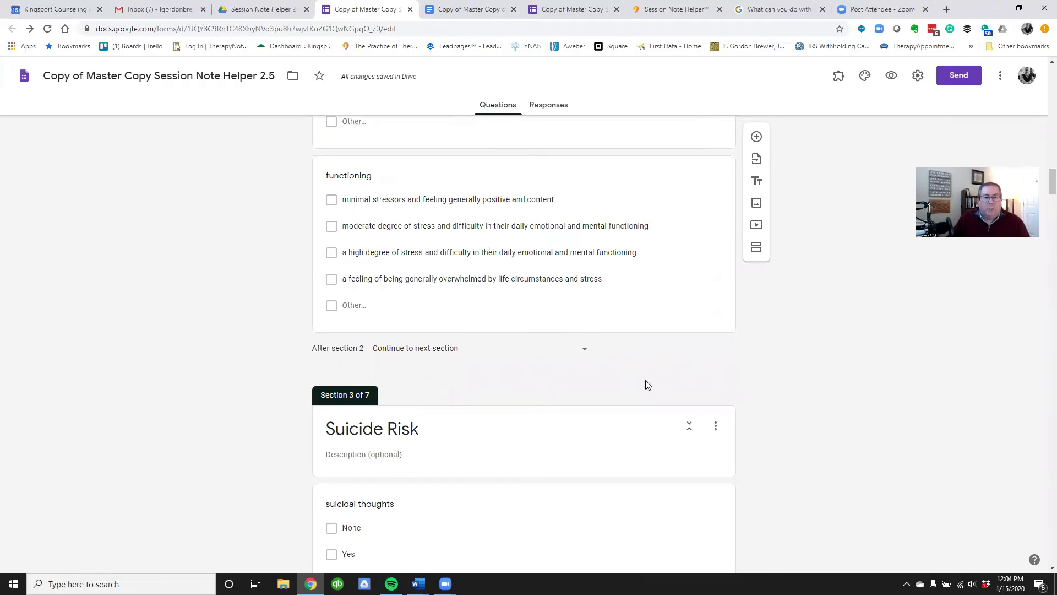
Review the questions in the Assessment/Mental Status section, from mood to functioning, to consider where a new question belongs.
scroll(649, 392, "up", 12)
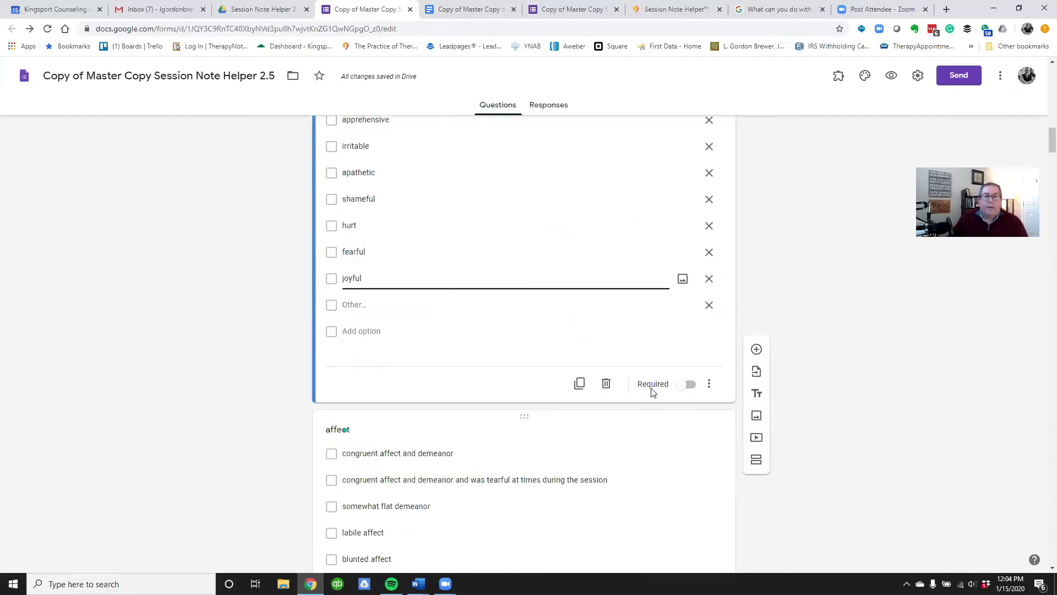
scroll(651, 391, "up", 11)
scroll(652, 390, "down", 5)
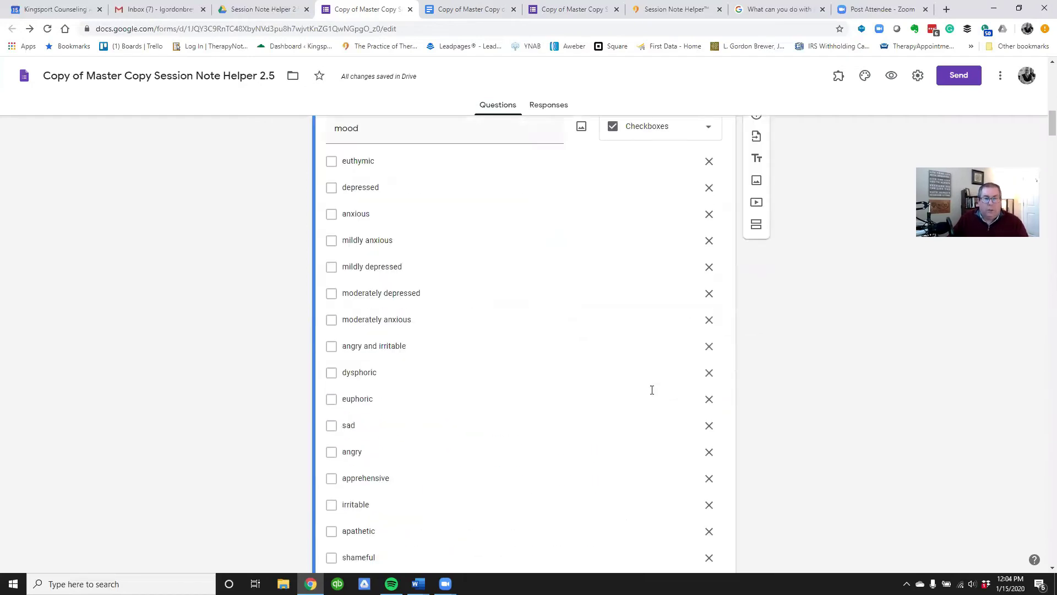
scroll(652, 388, "down", 15)
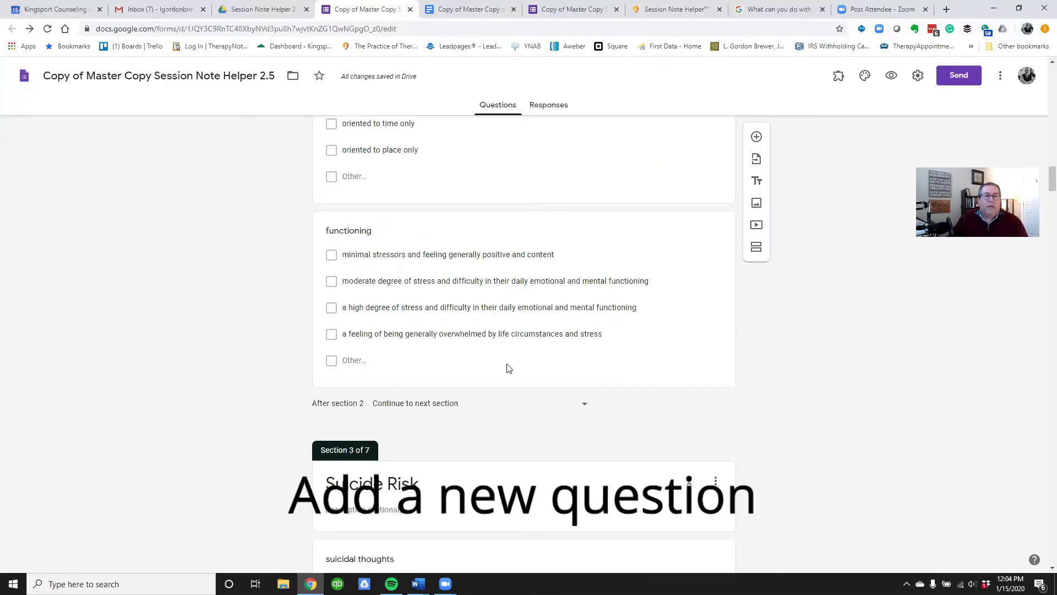
scroll(510, 366, "up", 9)
scroll(508, 363, "up", 12)
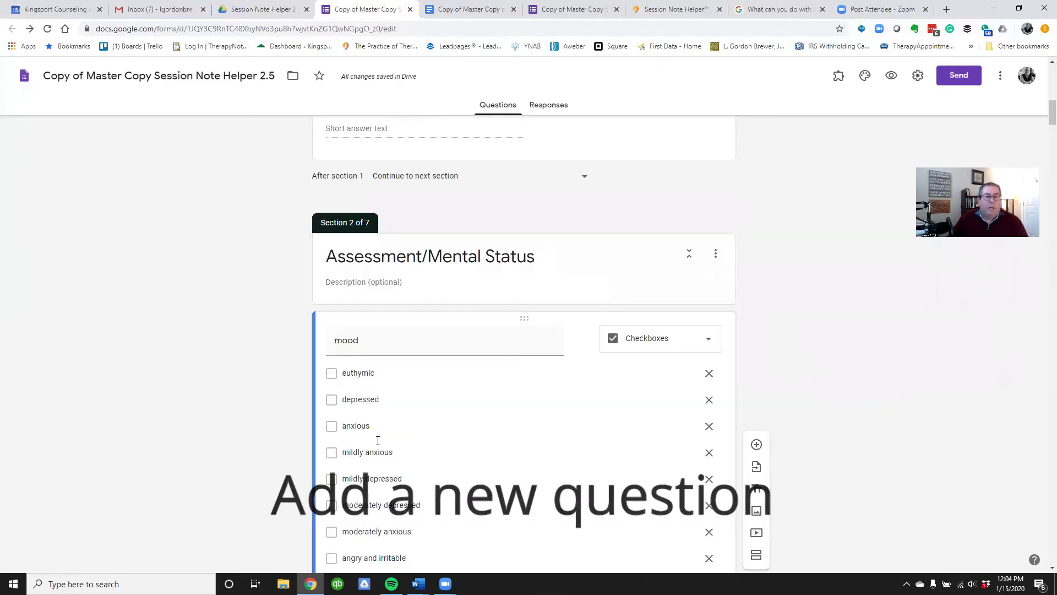
scroll(420, 432, "up", 3)
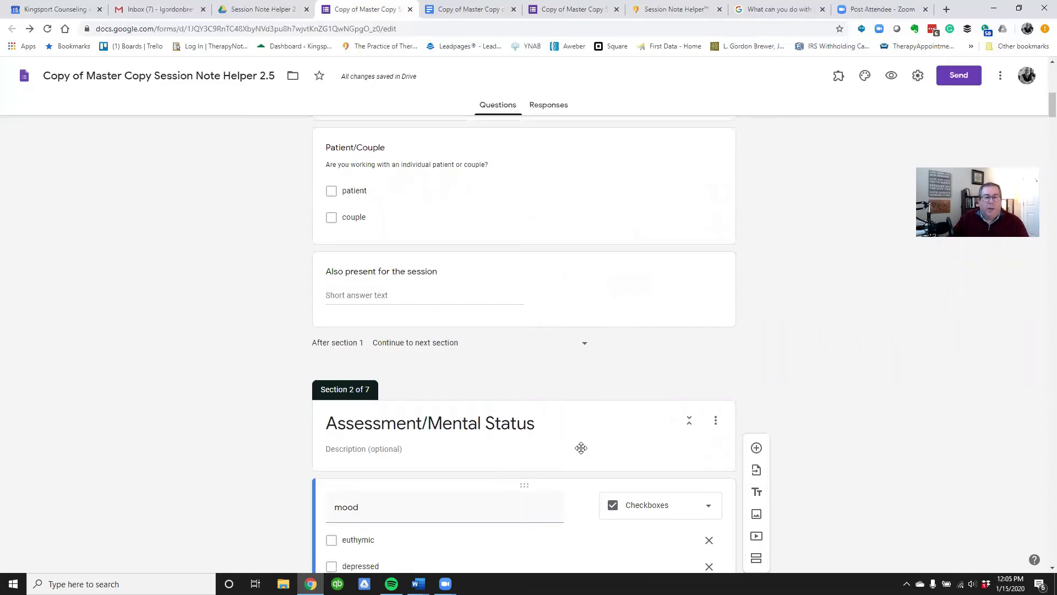
scroll(586, 453, "down", 8)
scroll(586, 445, "down", 10)
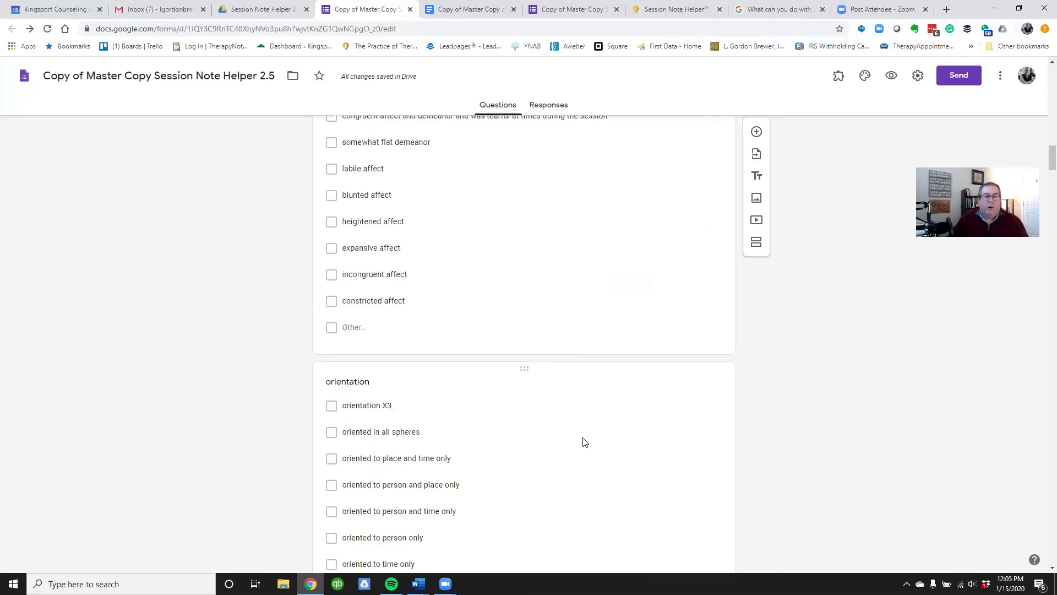
scroll(584, 442, "down", 7)
scroll(677, 306, "down", 2)
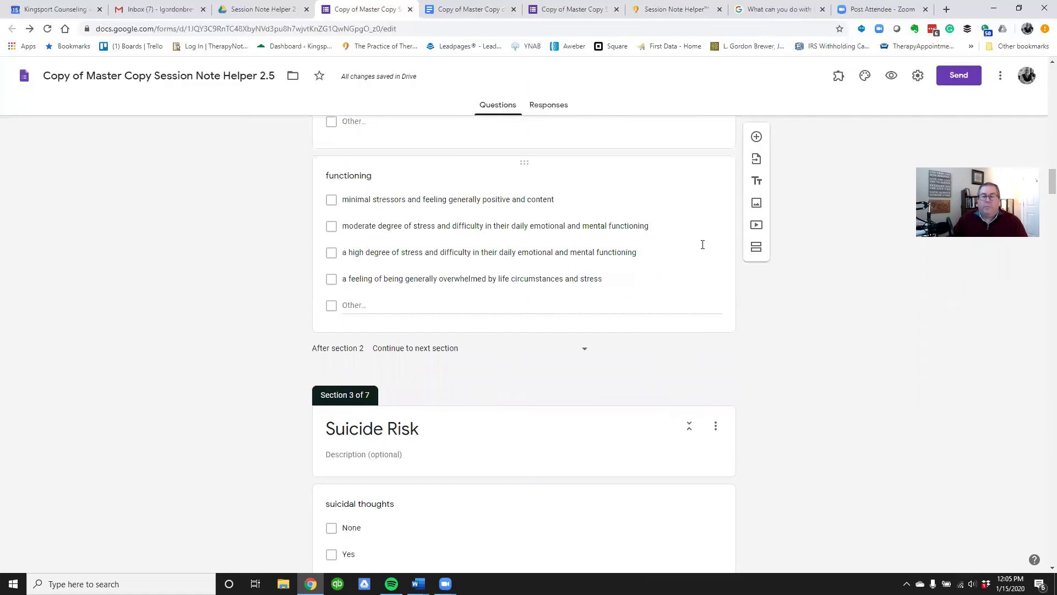
left_click(757, 138)
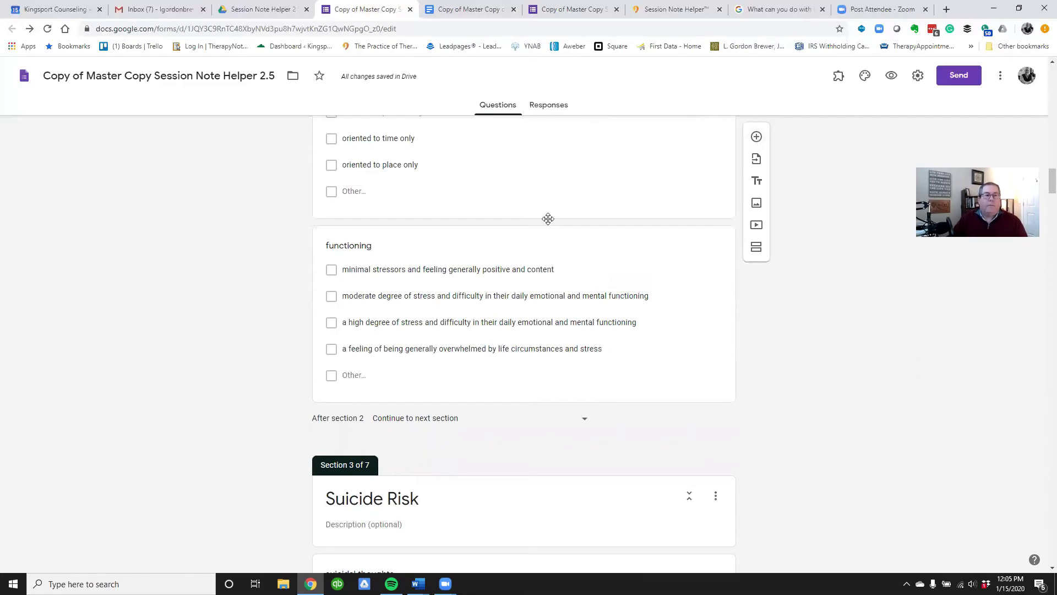
scroll(560, 226, "up", 5)
key("ctrl+z")
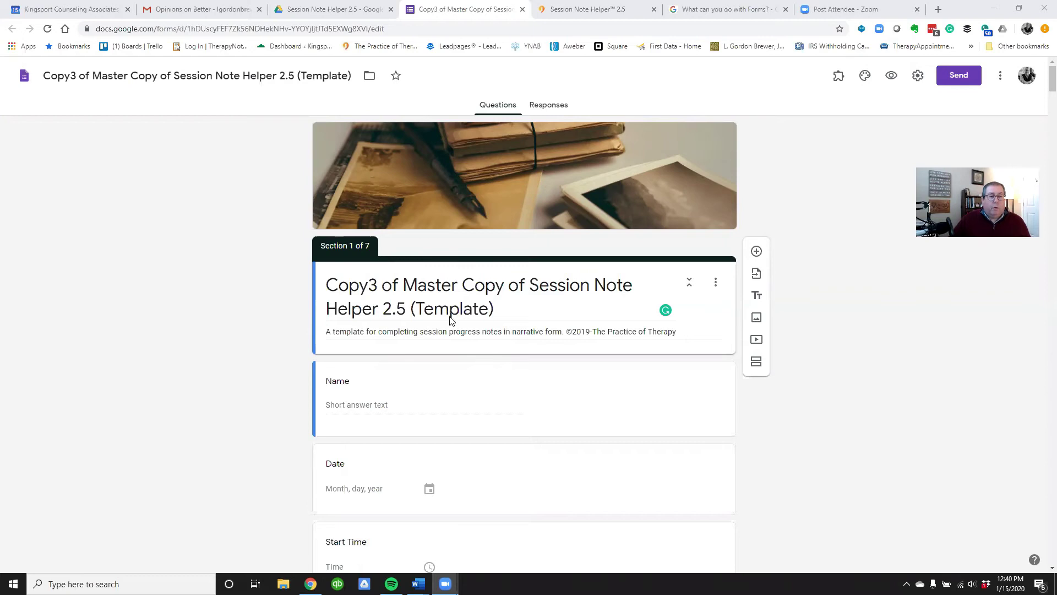
In the Copy3 form, add a new question to the Assessment/Mental Status section and move it directly above the mood question.
scroll(449, 320, "down", 6)
scroll(451, 321, "down", 6)
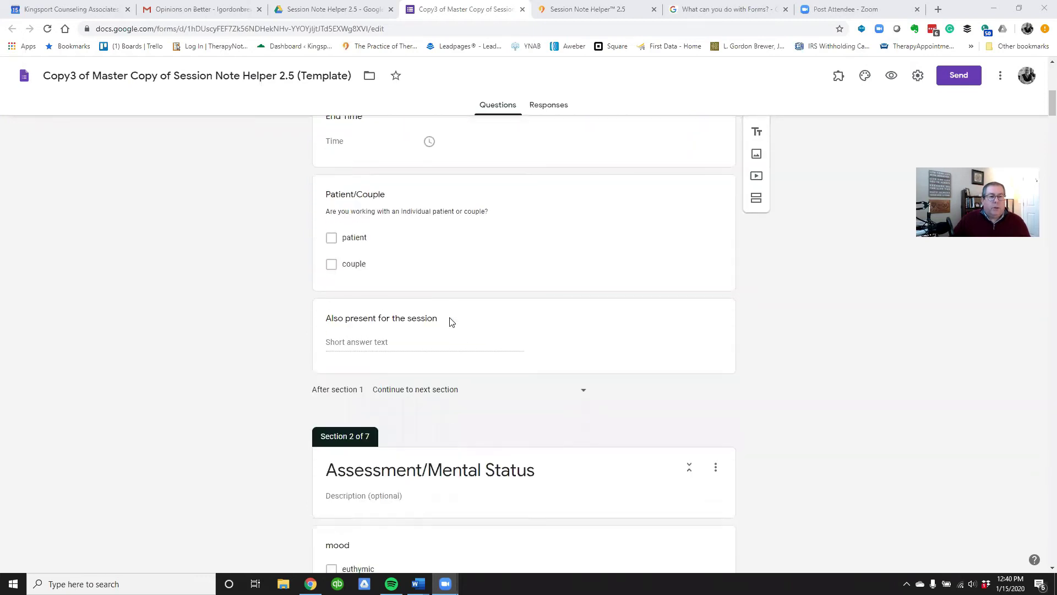
scroll(450, 321, "down", 6)
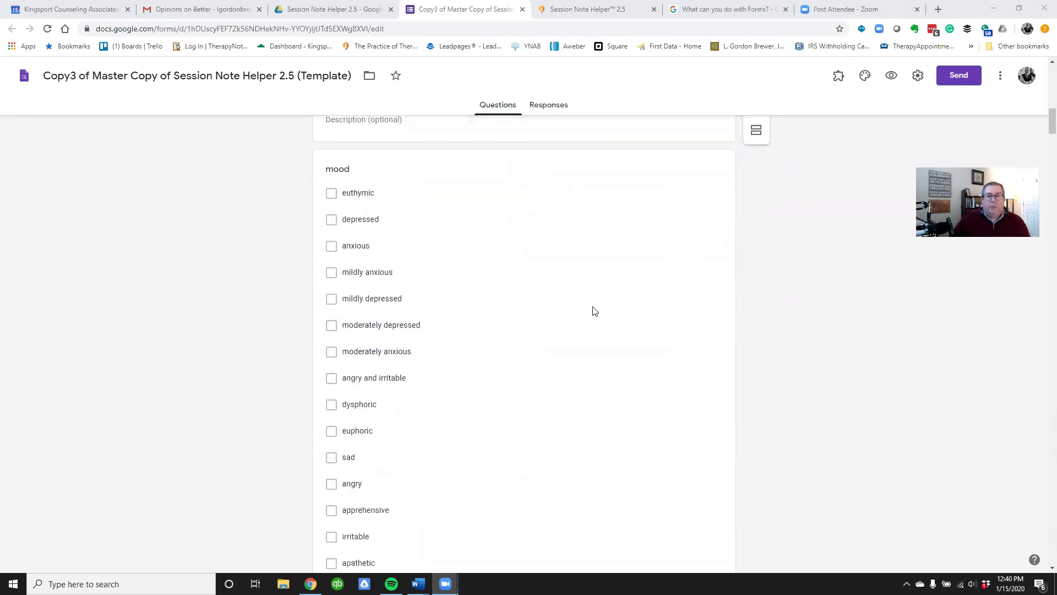
scroll(594, 313, "down", 3)
scroll(593, 309, "up", 20)
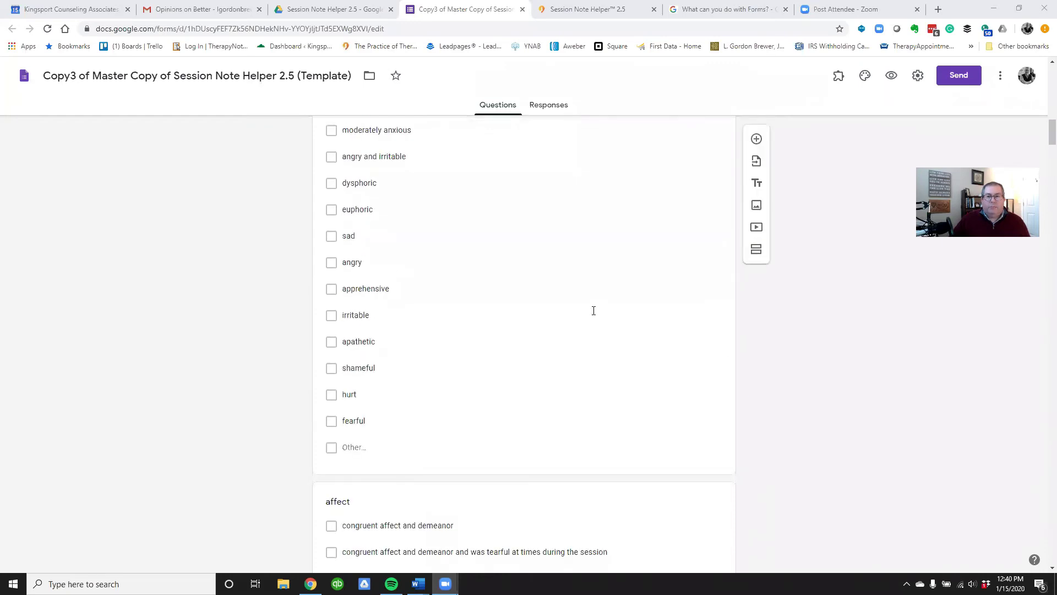
left_click_drag(526, 258, 537, 572)
left_click_drag(545, 406, 527, 295)
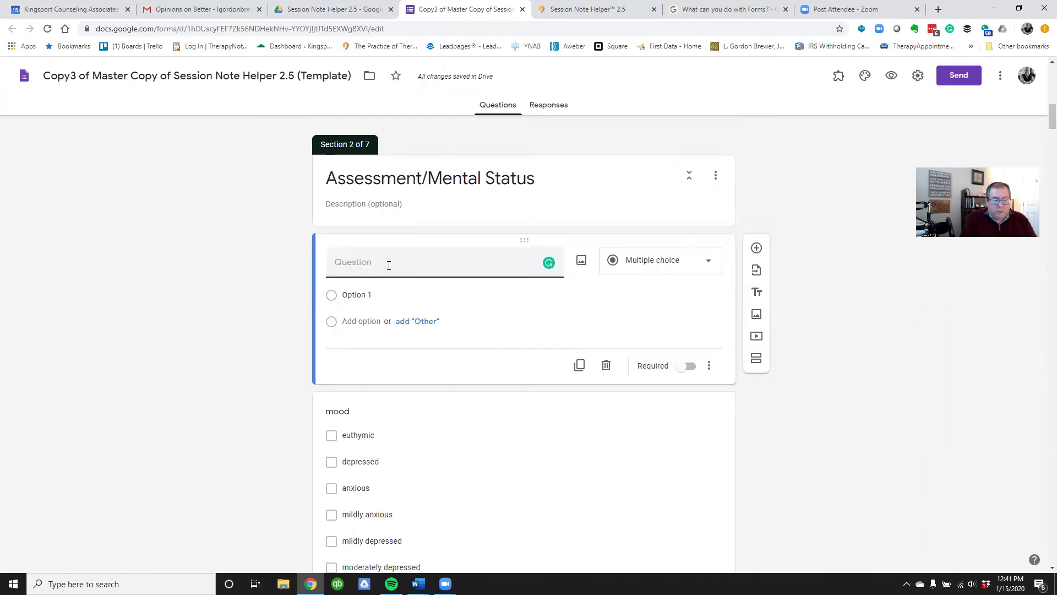
Title the new question "Question2" and make it a Checkboxes question with Option 1 and Option 2.
type("Question")
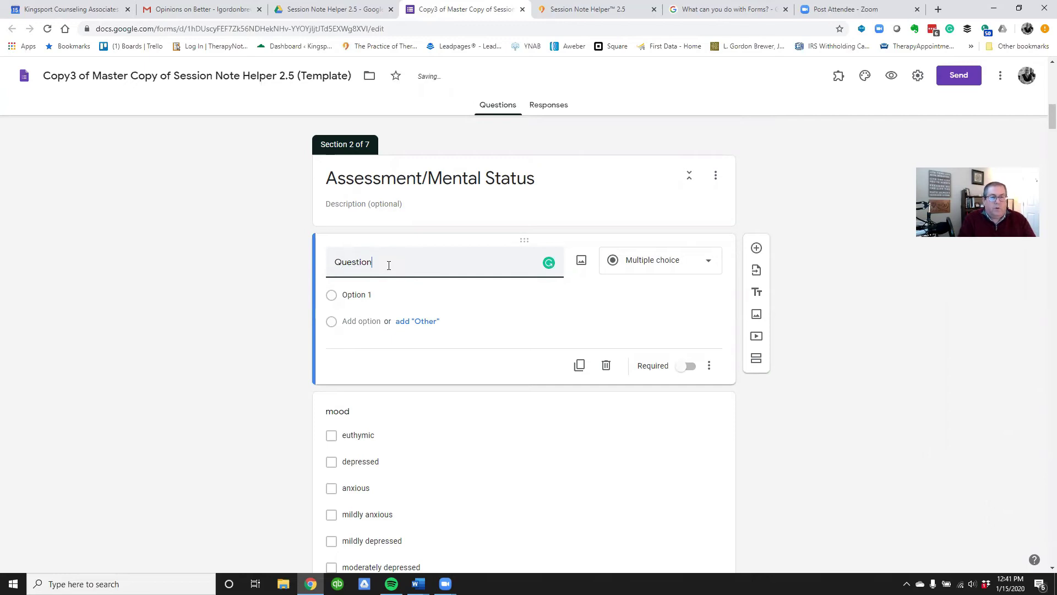
type("2")
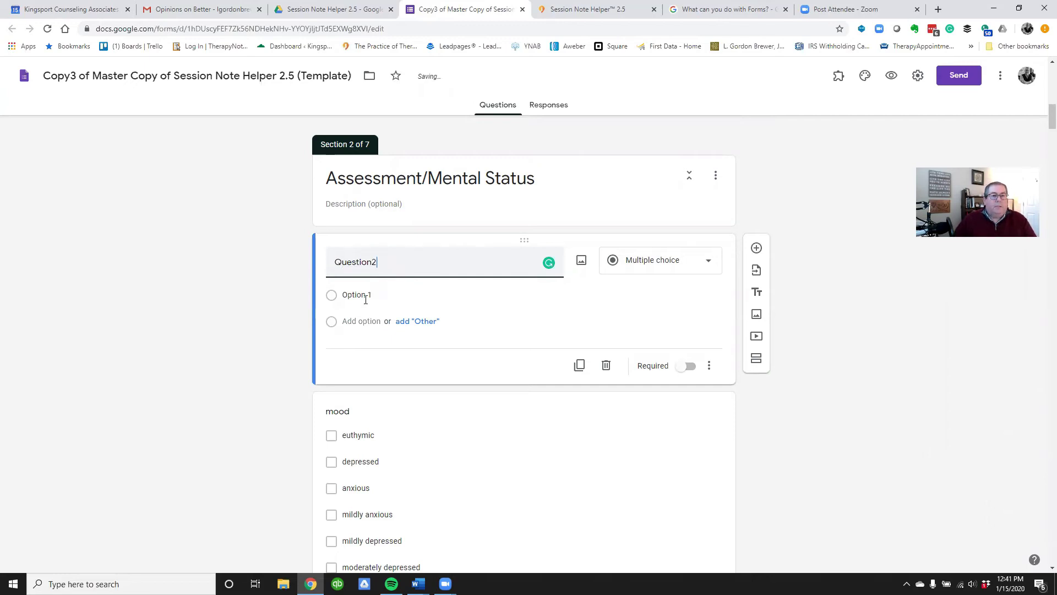
left_click(363, 324)
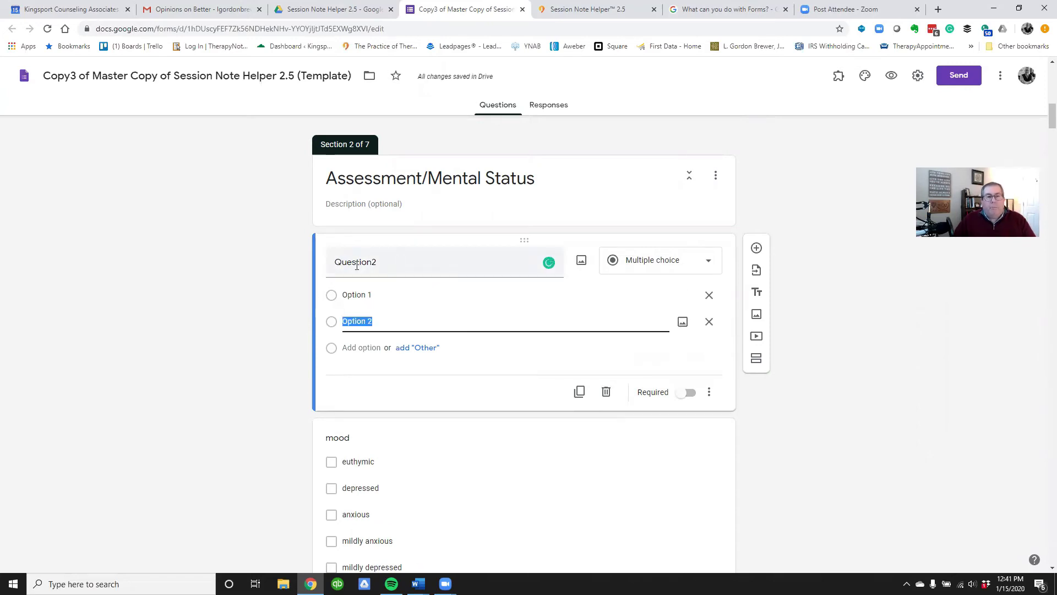
left_click(663, 268)
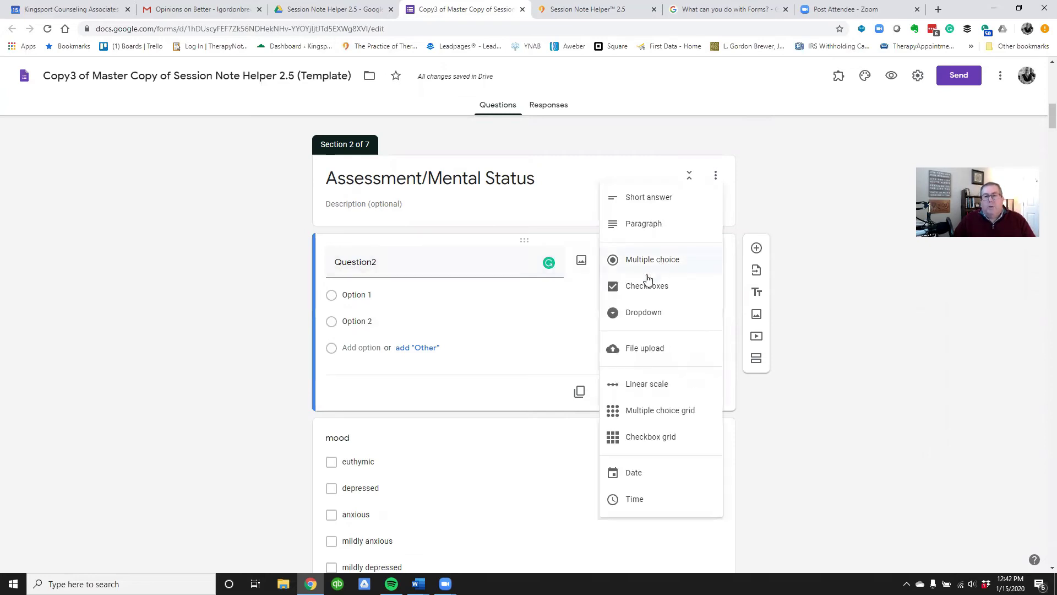
left_click(646, 288)
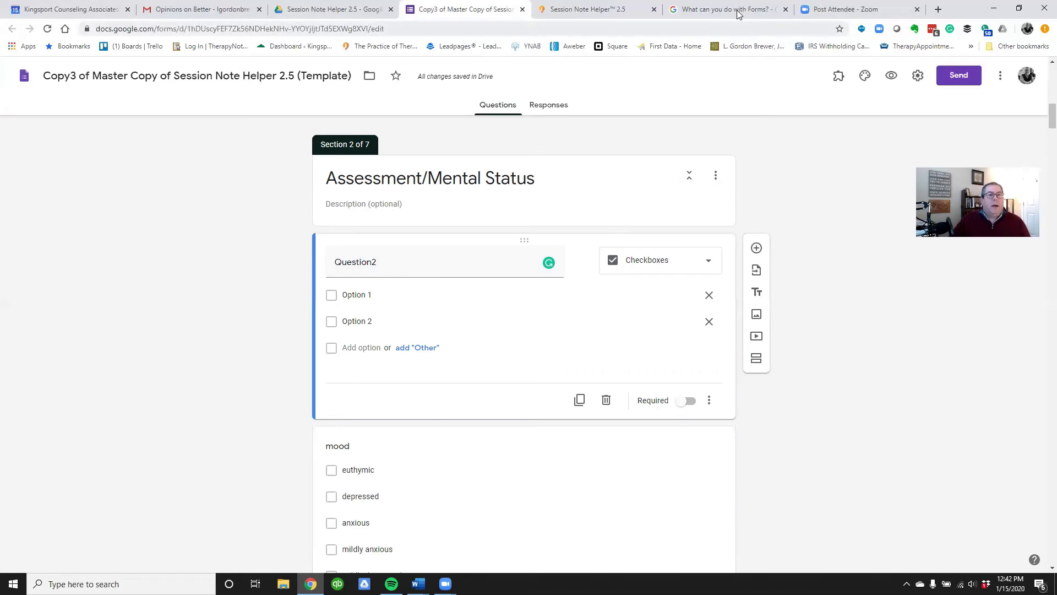
Open Copy of Master Copy of Session Note Doc Template 2.5 from Google Drive and insert the marker <<Question2>> after <<functioning>>.
key("ctrl+shift+Tab")
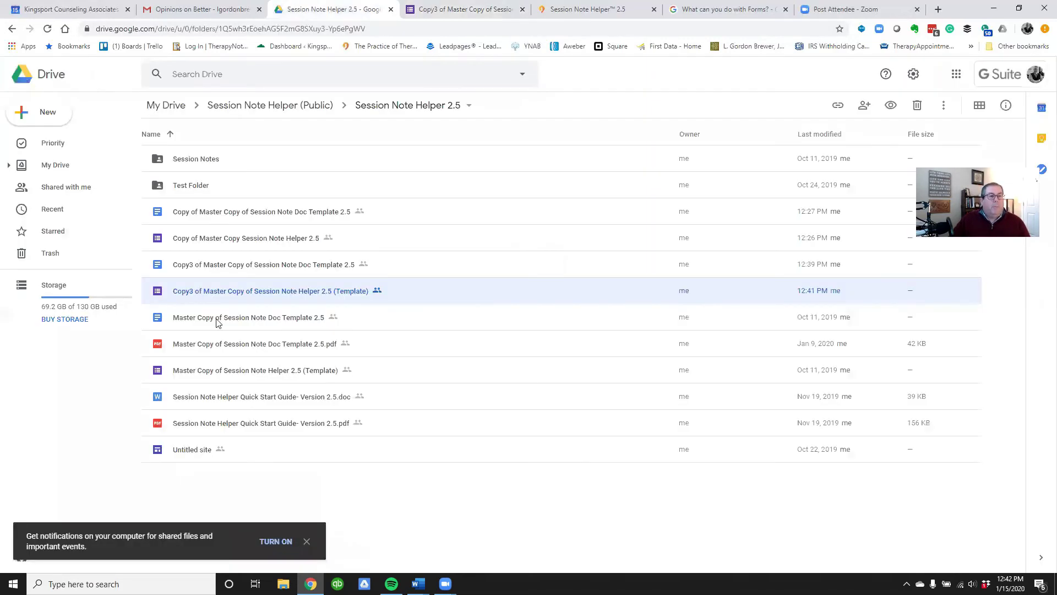
double_click(215, 273)
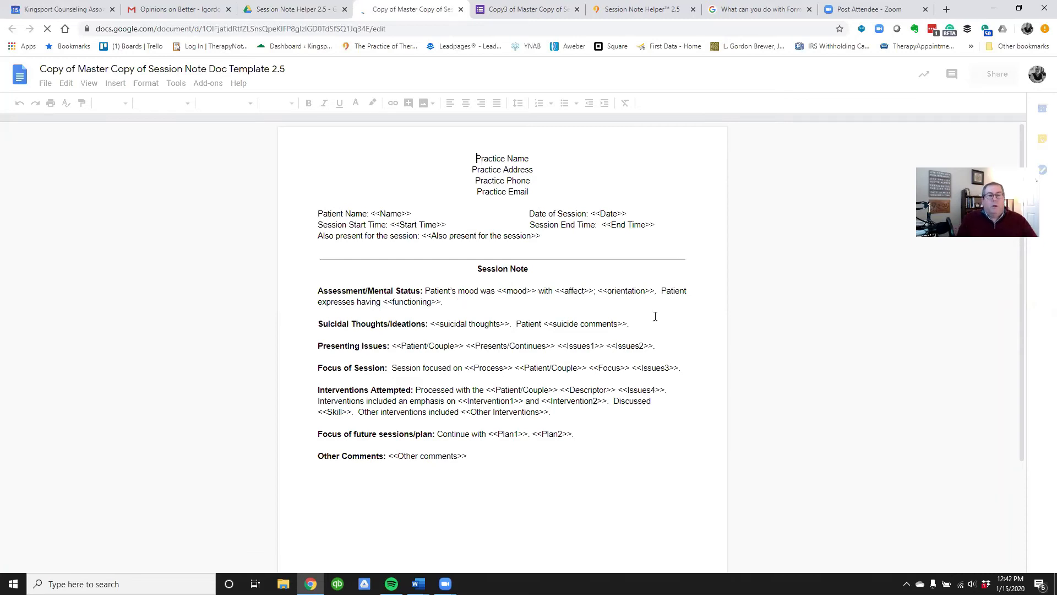
left_click(457, 302)
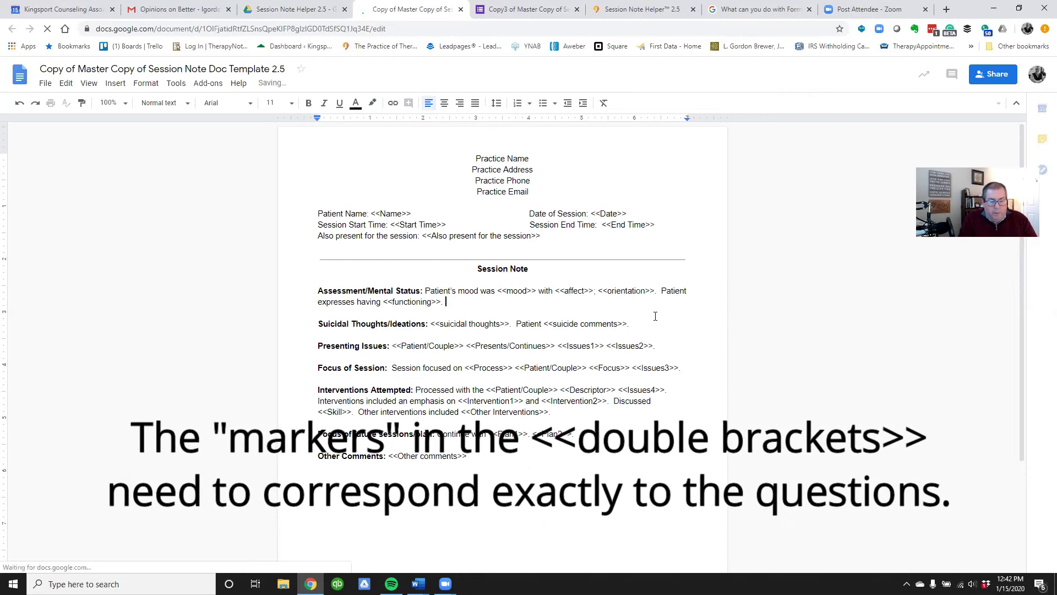
type("<<")
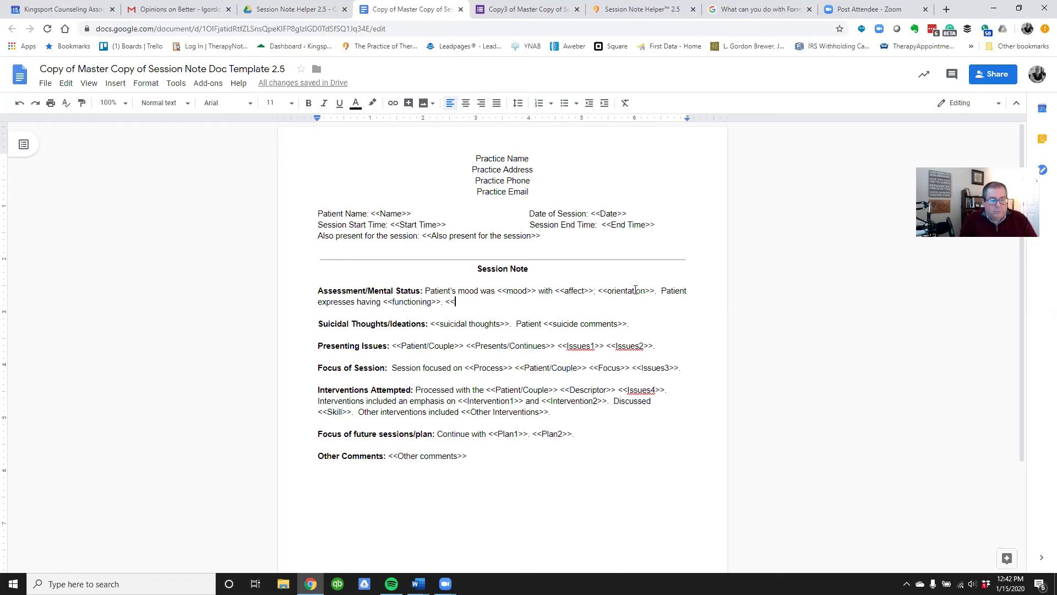
type("Question2")
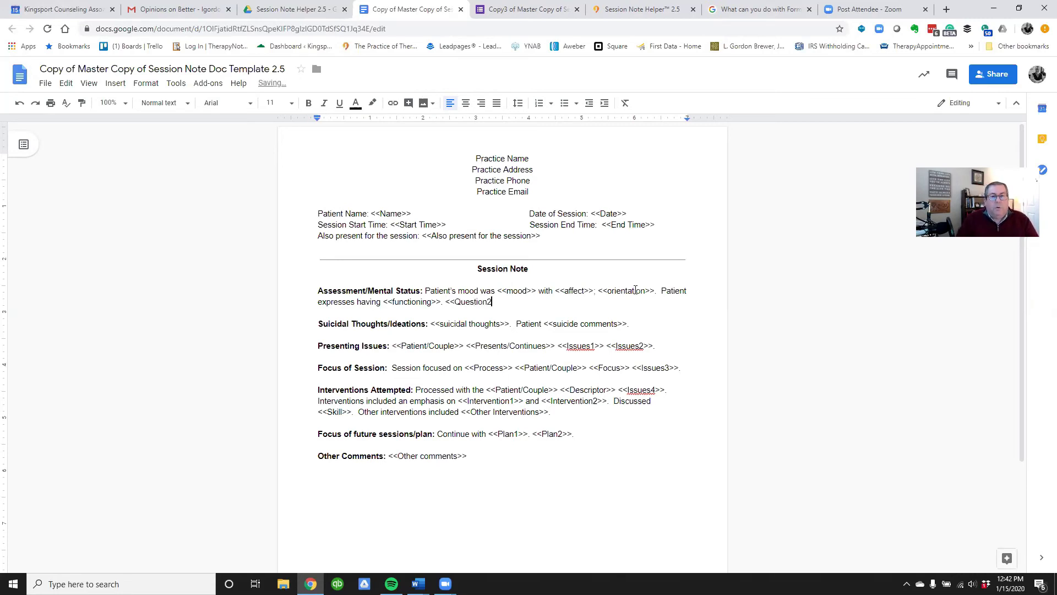
type(">>")
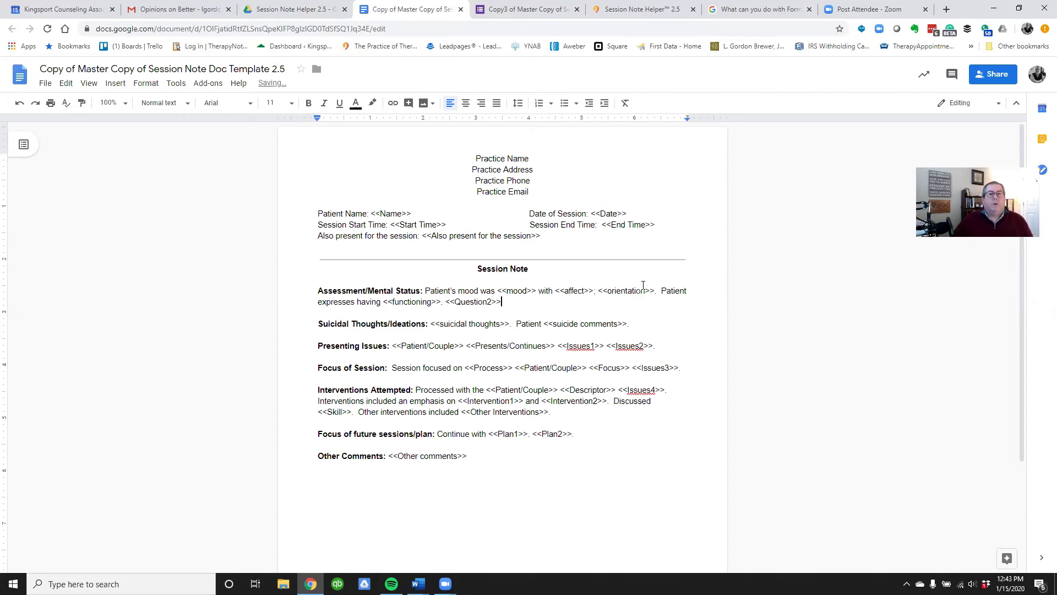
Compare the Question2 title in the form with the <<Question2>> marker in the note template, and return to the form.
left_click(551, 10)
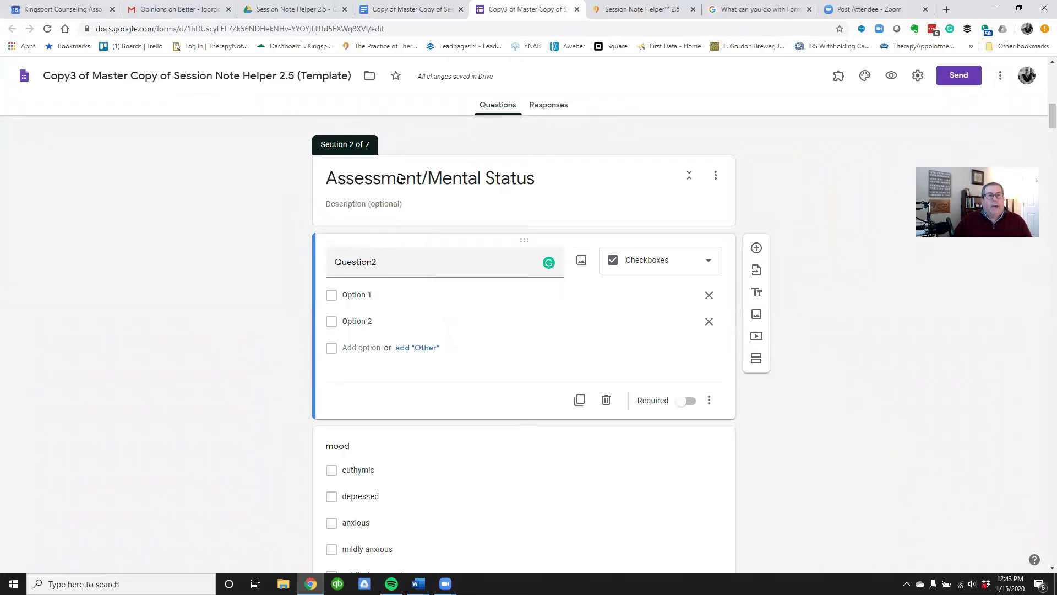
key("ctrl+shift+Tab")
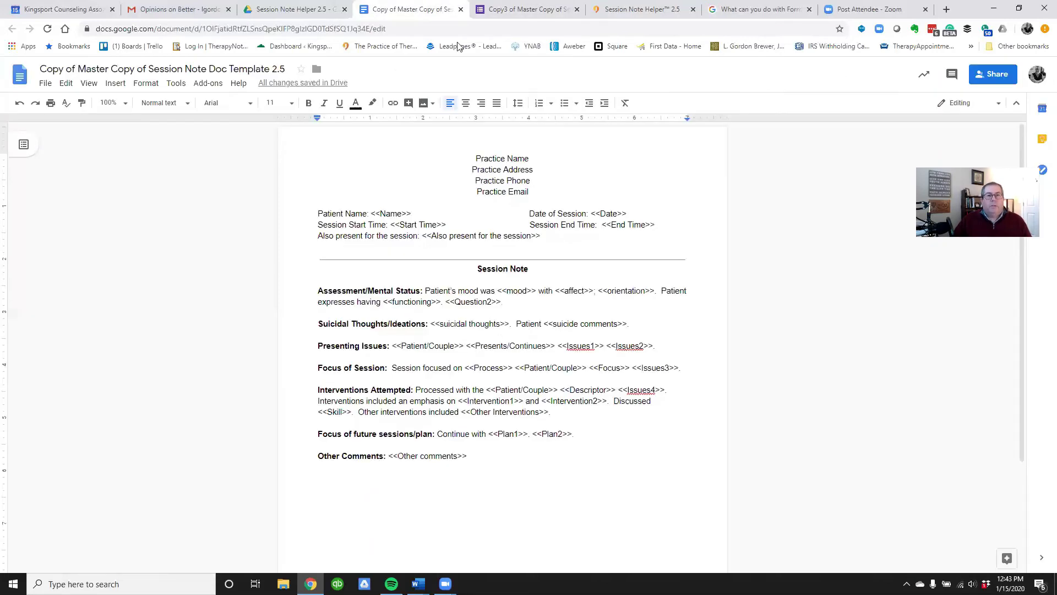
left_click(490, 11)
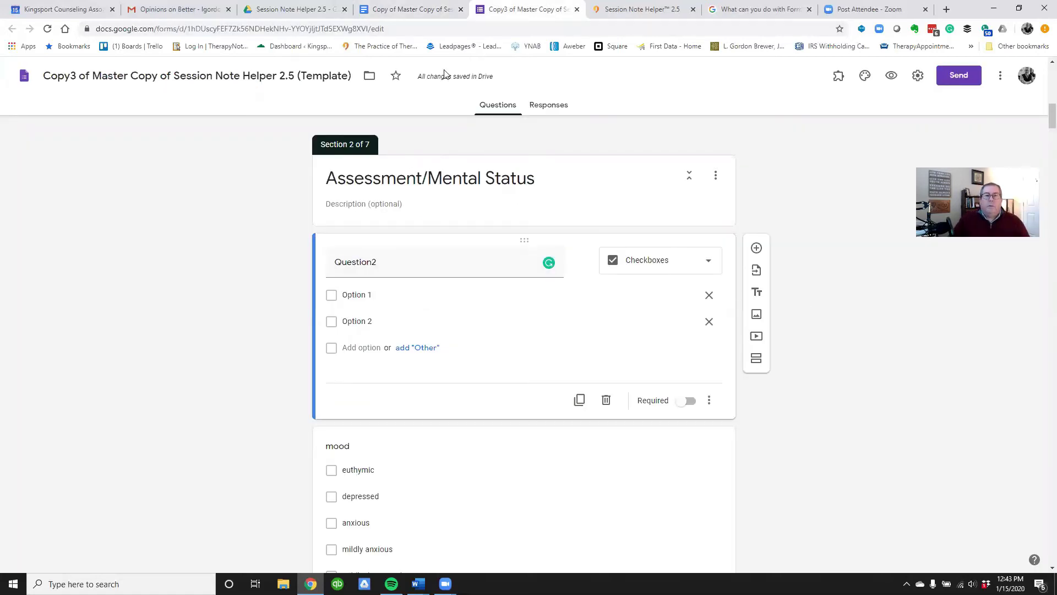
Run the Session Note add-on's Setup and authorize it to access the Kingsport Counseling Associates, PLLC Google account.
left_click(838, 77)
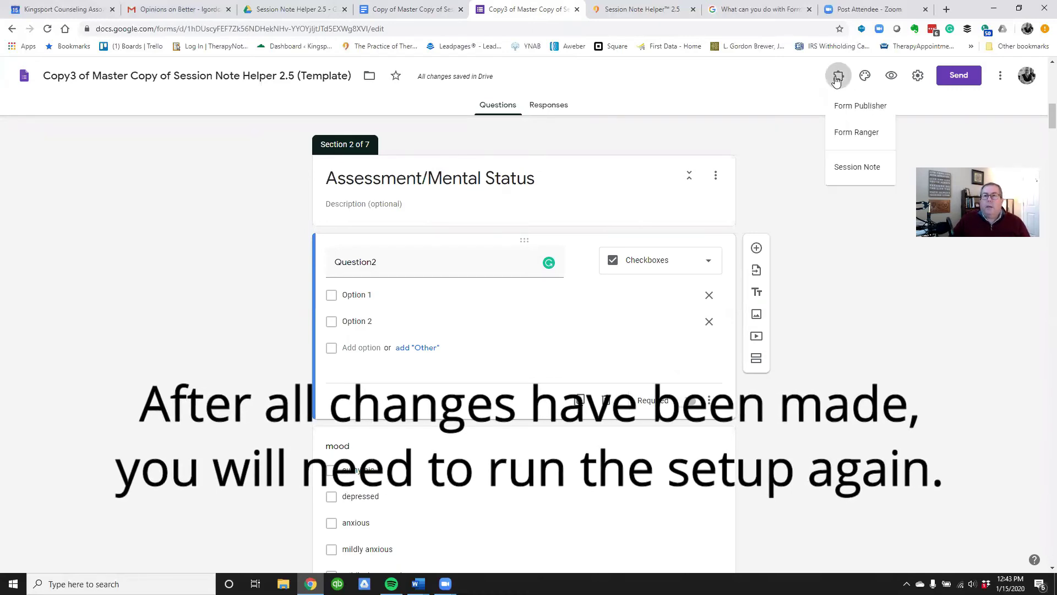
left_click(850, 167)
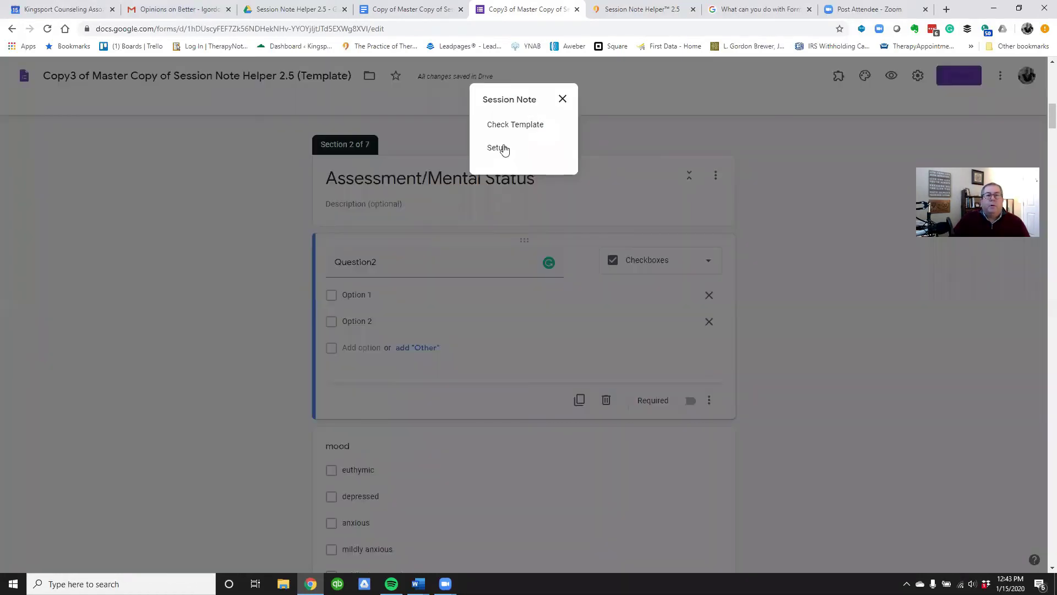
left_click(501, 148)
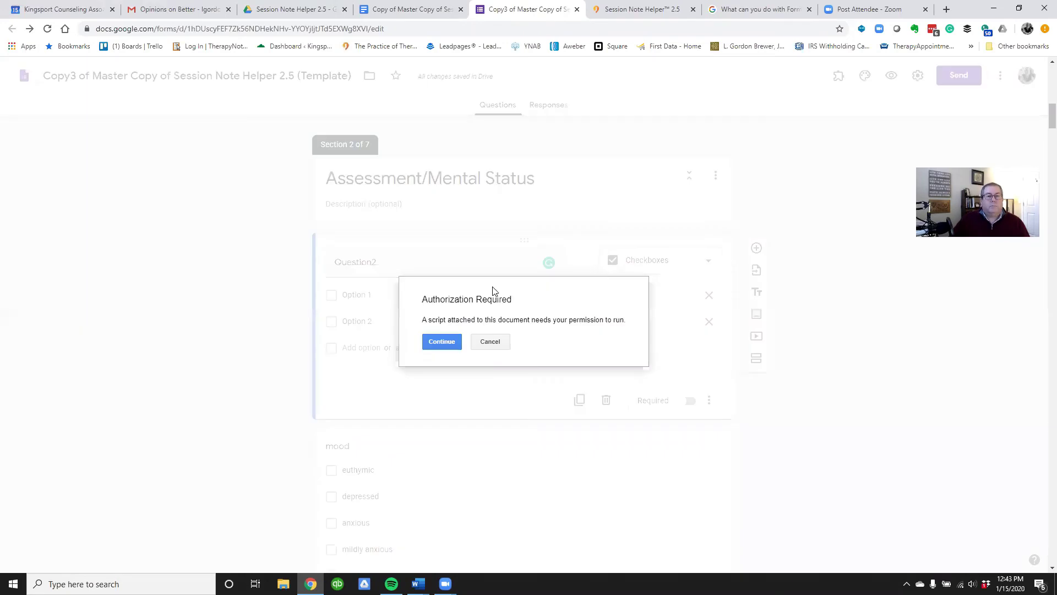
left_click(448, 342)
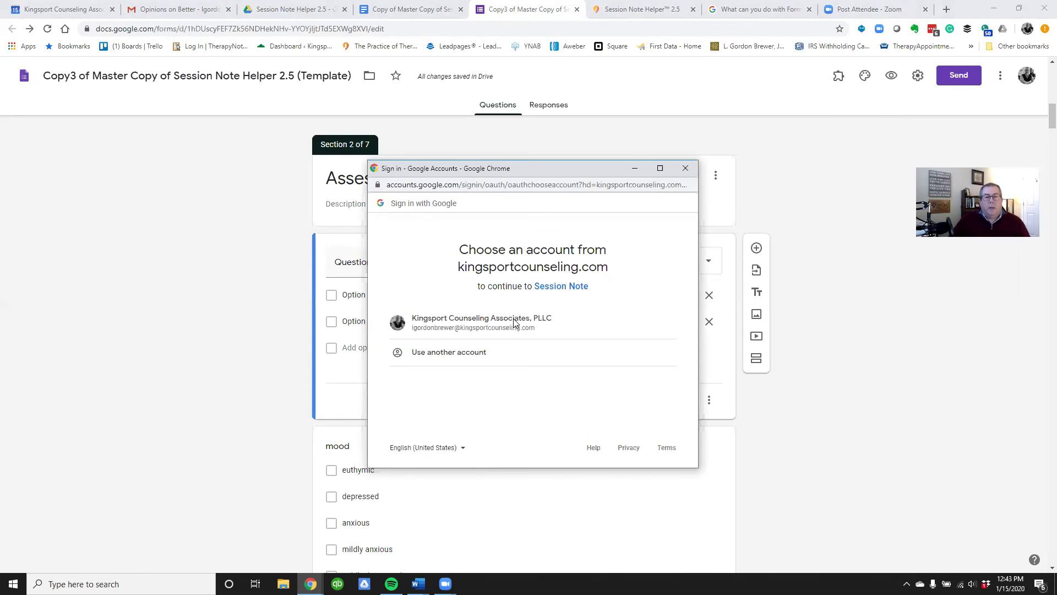
left_click(511, 321)
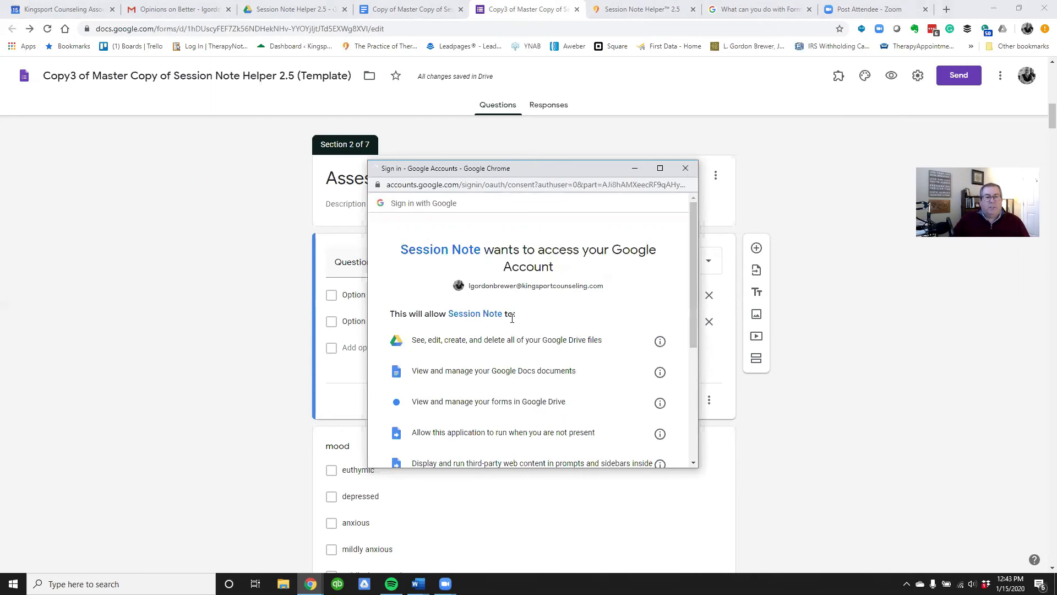
scroll(642, 390, "down", 3)
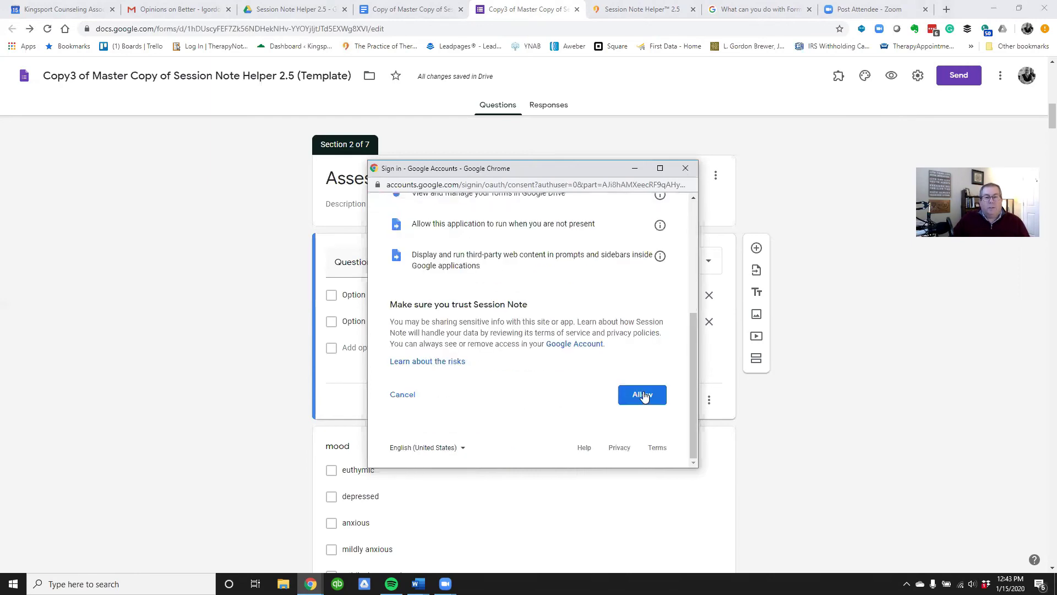
left_click(640, 392)
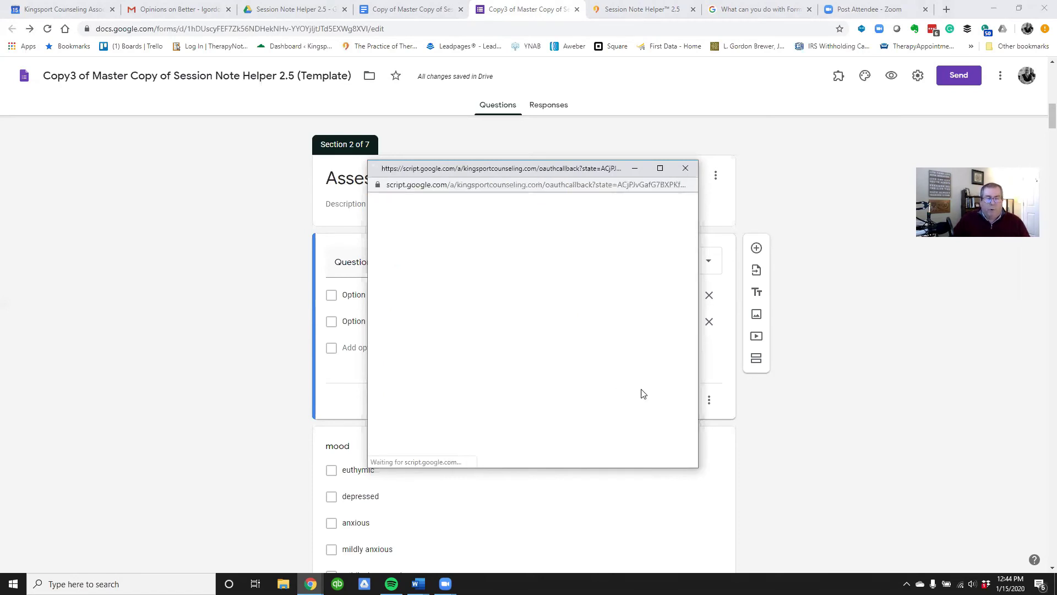
Choose the first Copy3 of Master Copy document as the note template and Session Note Helper (Public) as the destination folder.
left_click(434, 339)
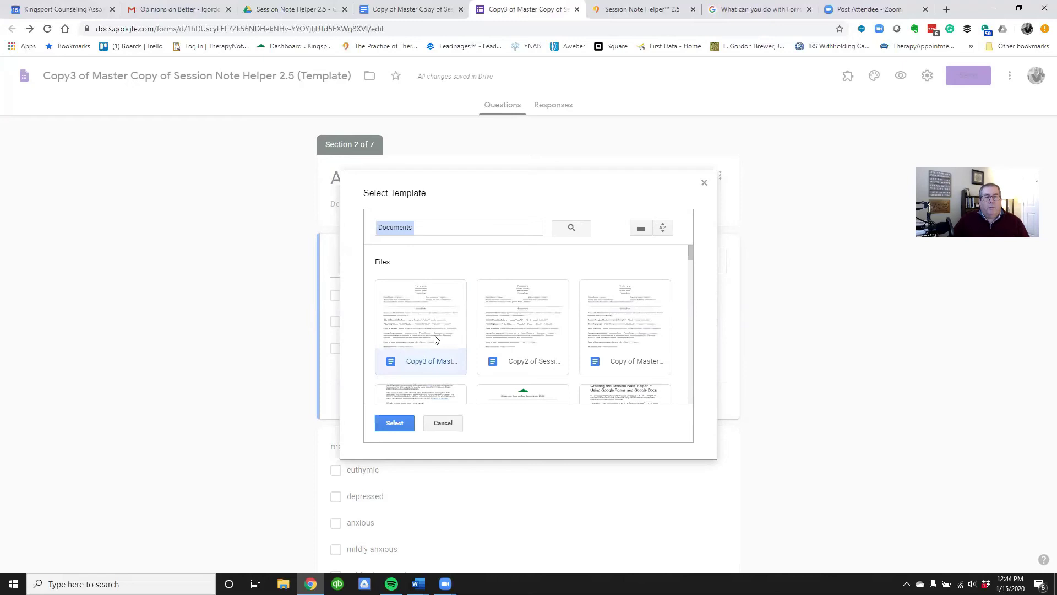
left_click(396, 427)
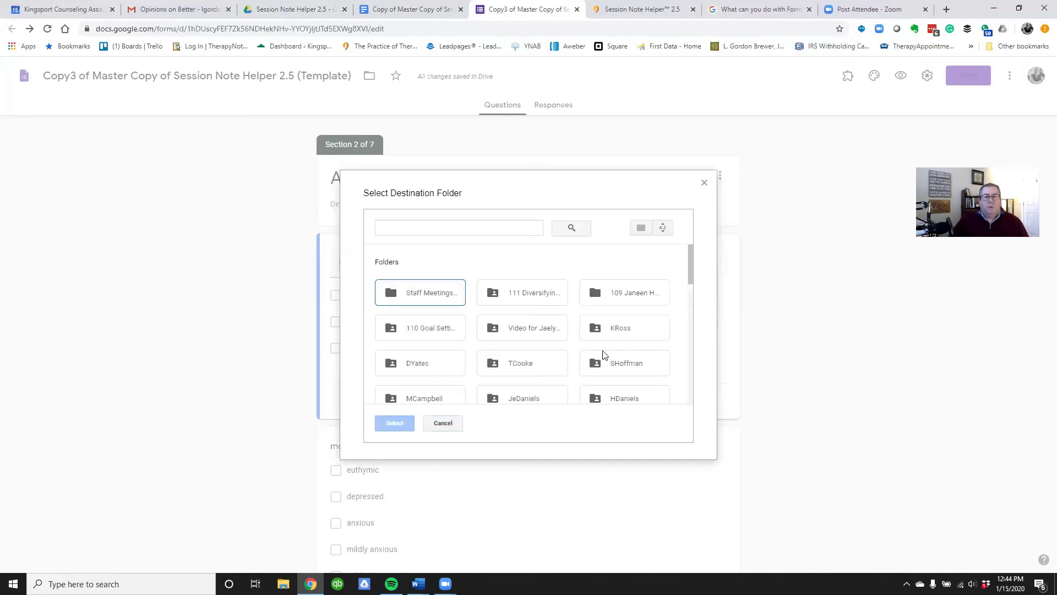
scroll(603, 354, "down", 2)
scroll(603, 353, "down", 5)
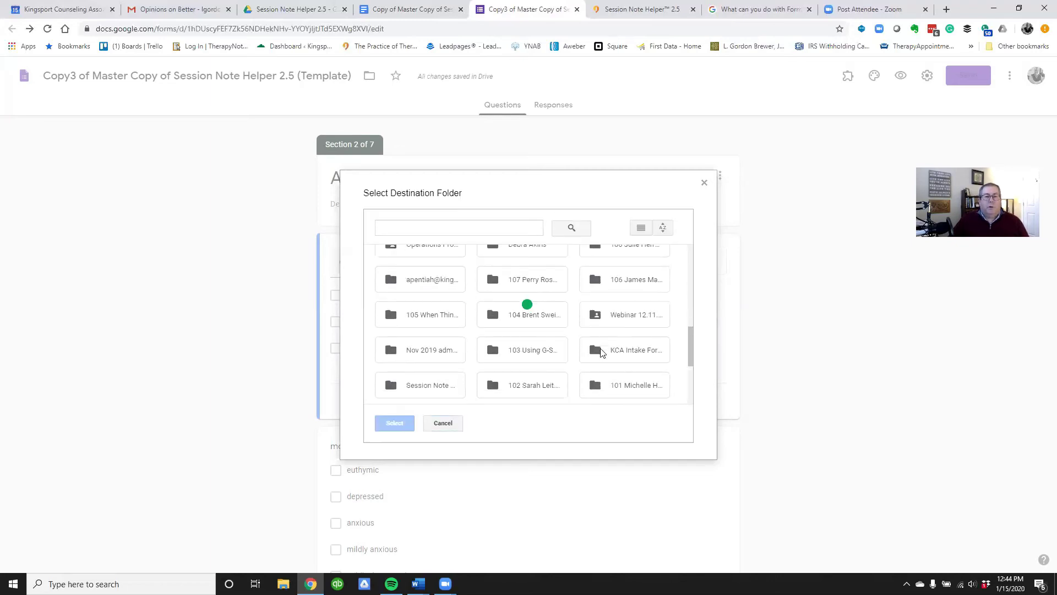
scroll(602, 342, "down", 2)
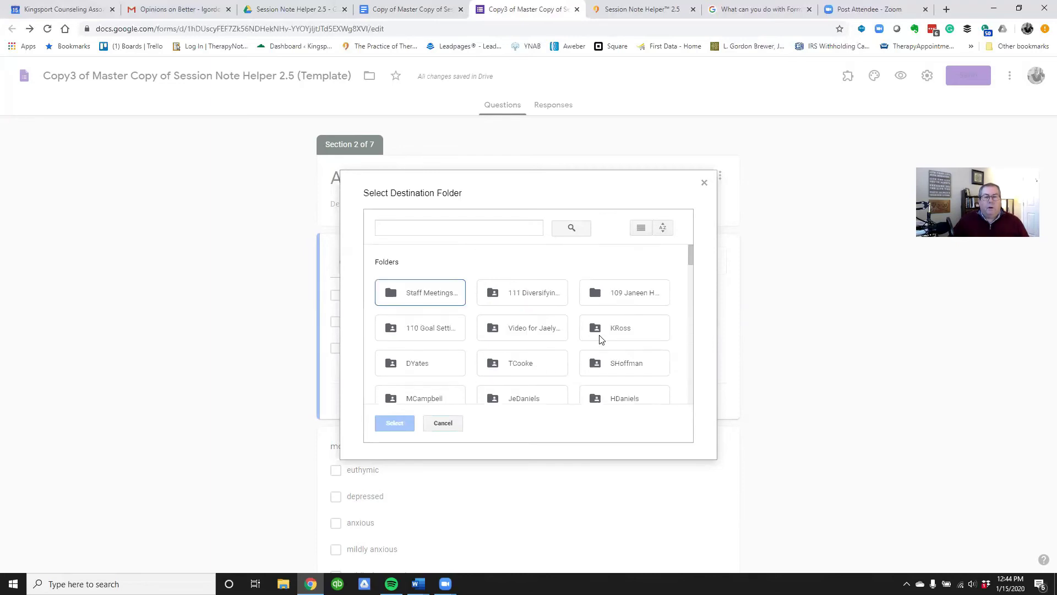
scroll(600, 337, "down", 10)
scroll(600, 338, "down", 3)
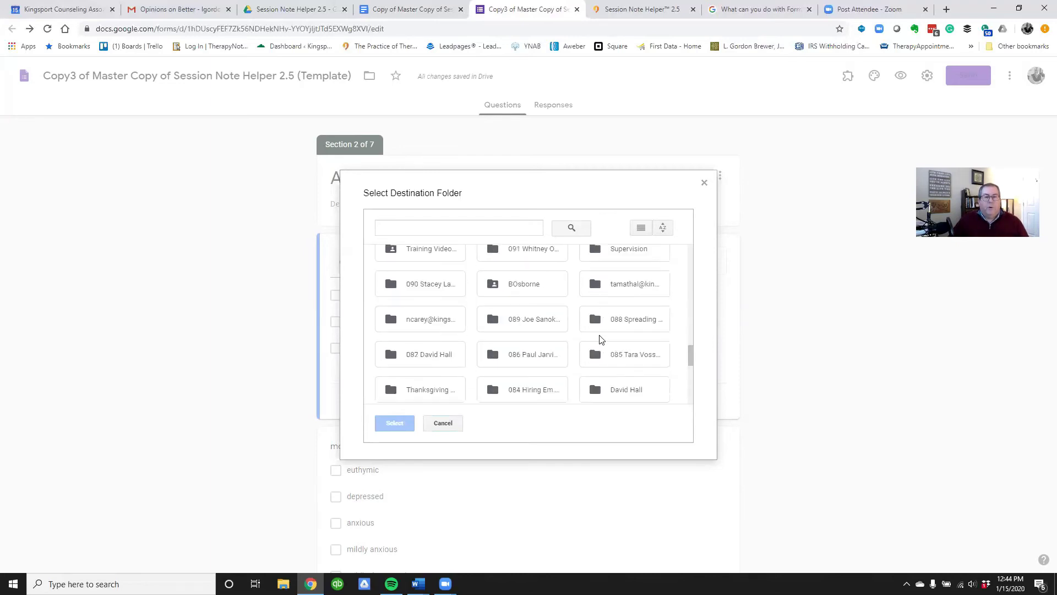
scroll(598, 330, "up", 8)
left_click(532, 283)
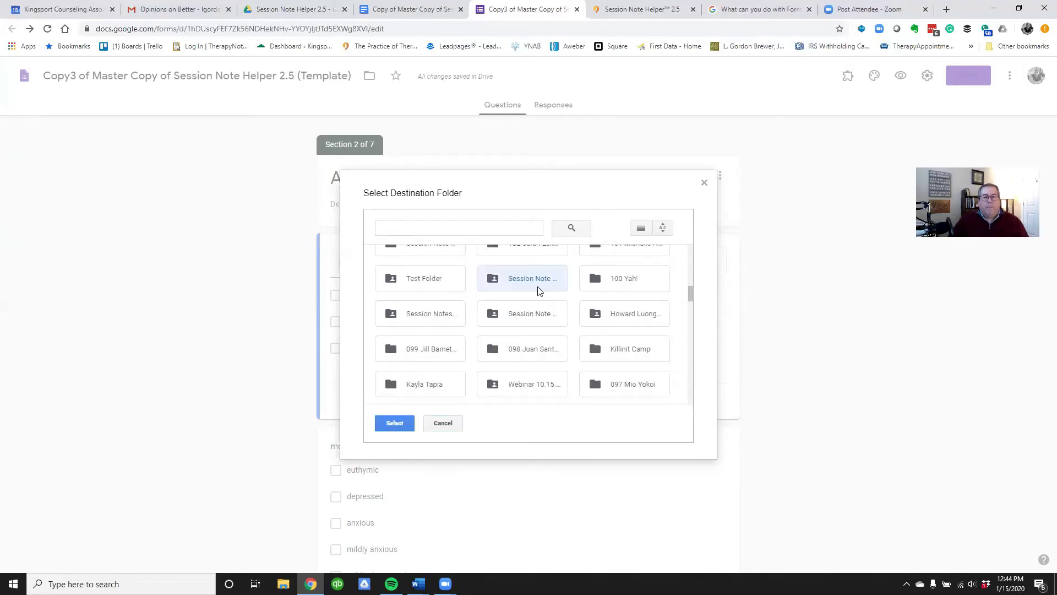
left_click(395, 423)
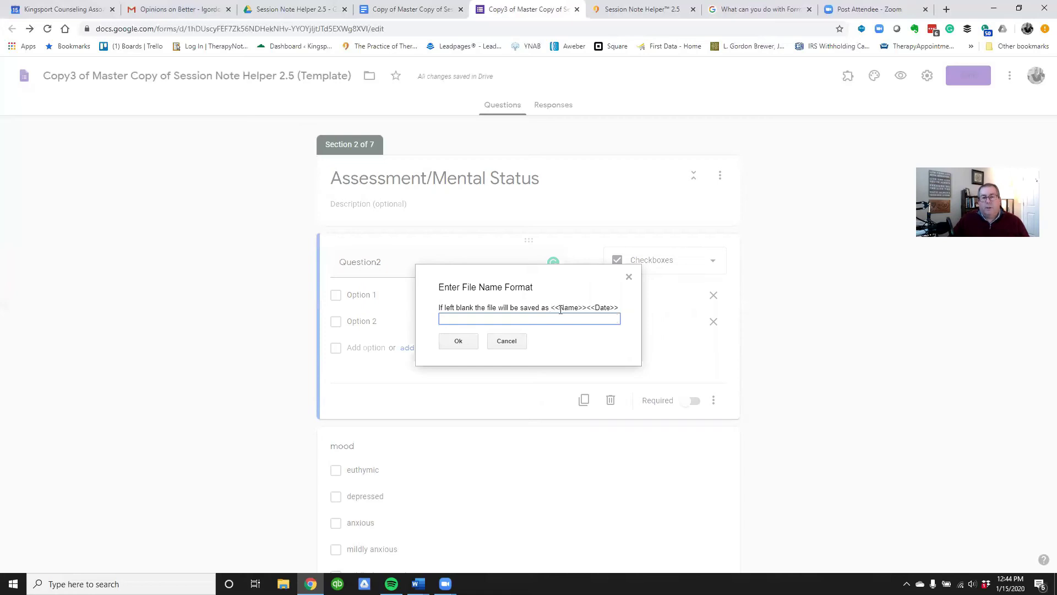
Leave the file name format blank, decline saving as PDF, and finish the Session Note setup.
left_click(453, 346)
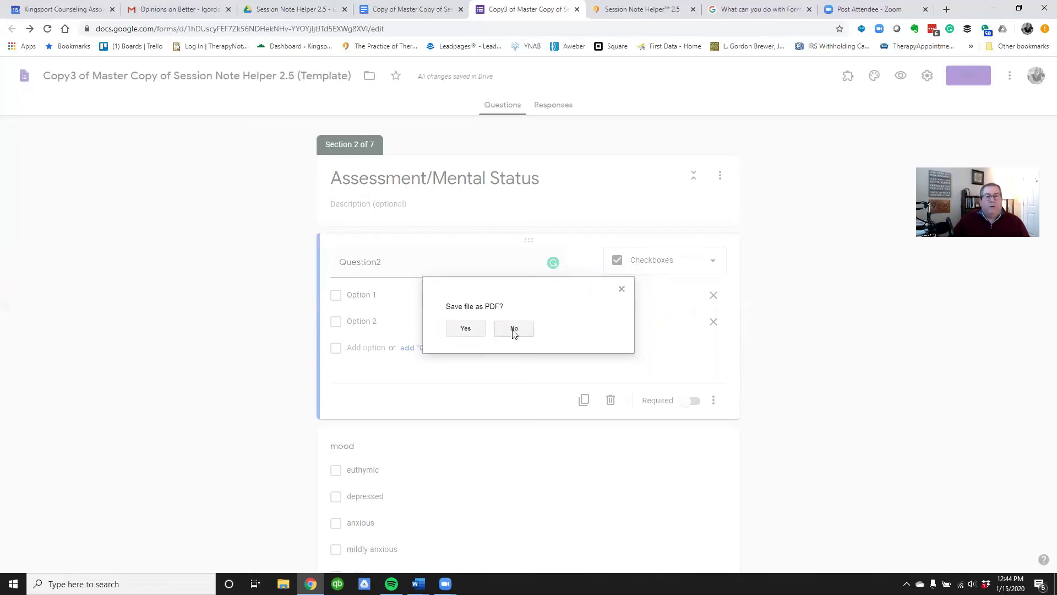
left_click(512, 333)
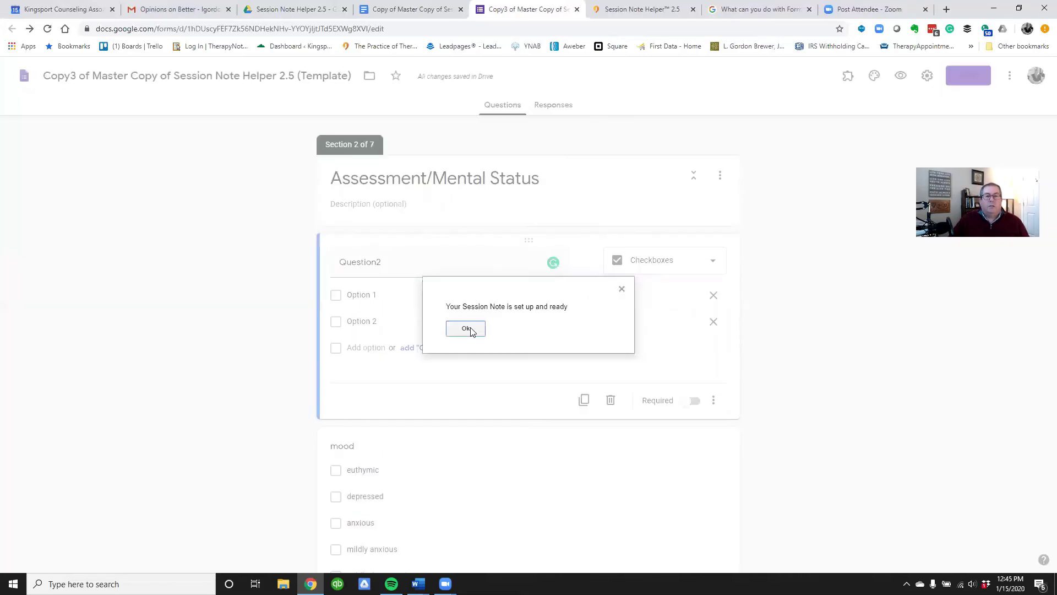
left_click(467, 329)
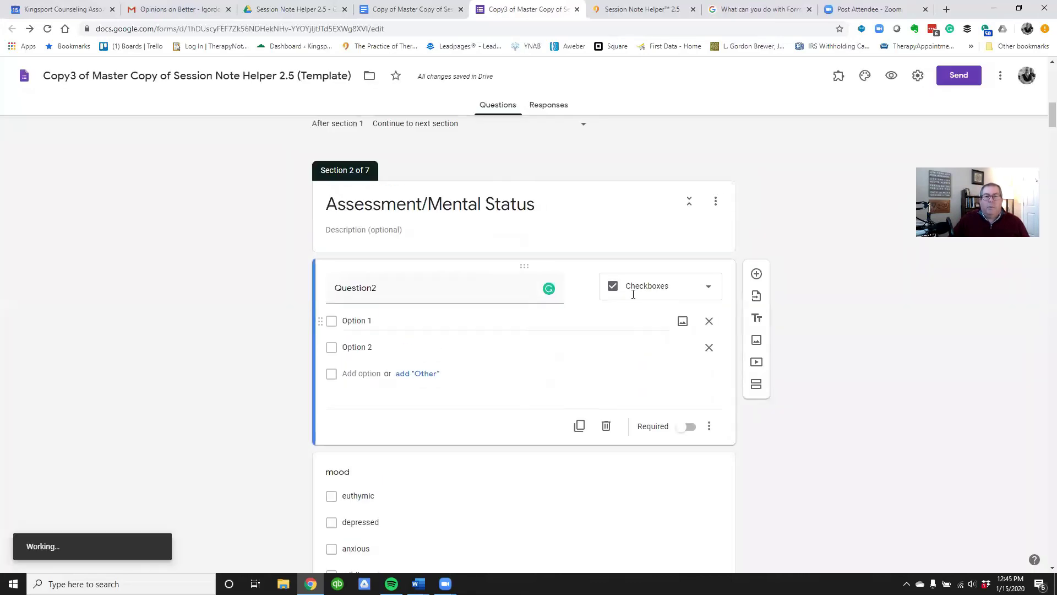
Run the Session Note add-on's Check Template on the Copy3 of Master Copy document and close the result.
left_click(840, 80)
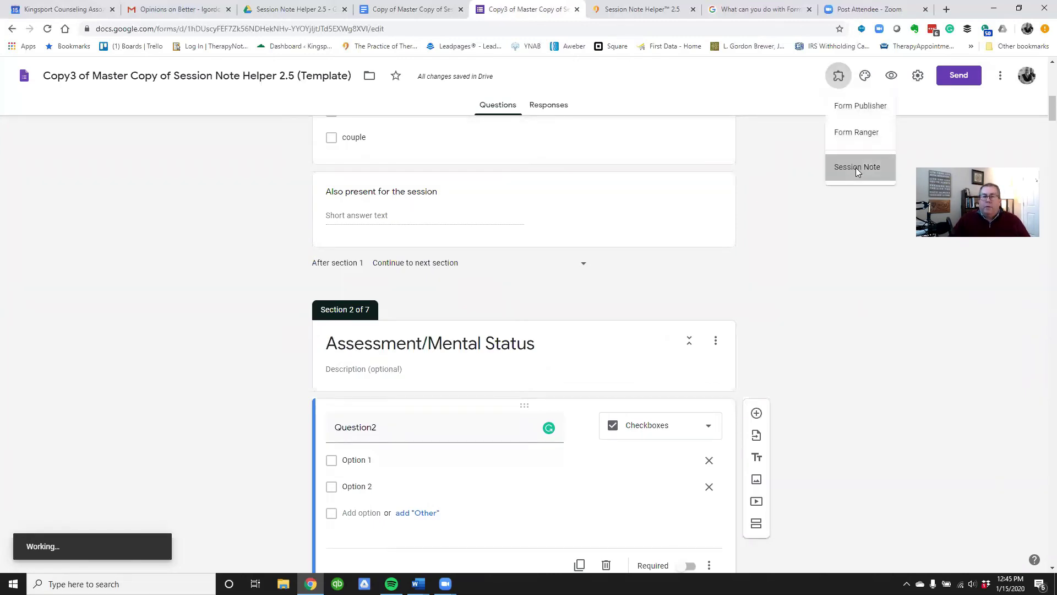
left_click(856, 168)
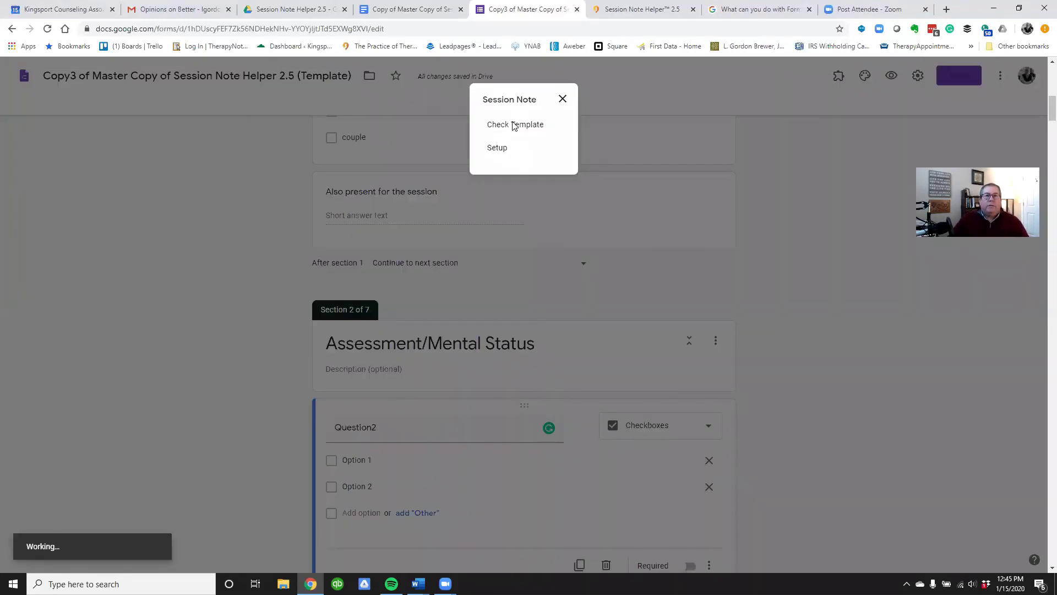
left_click(513, 126)
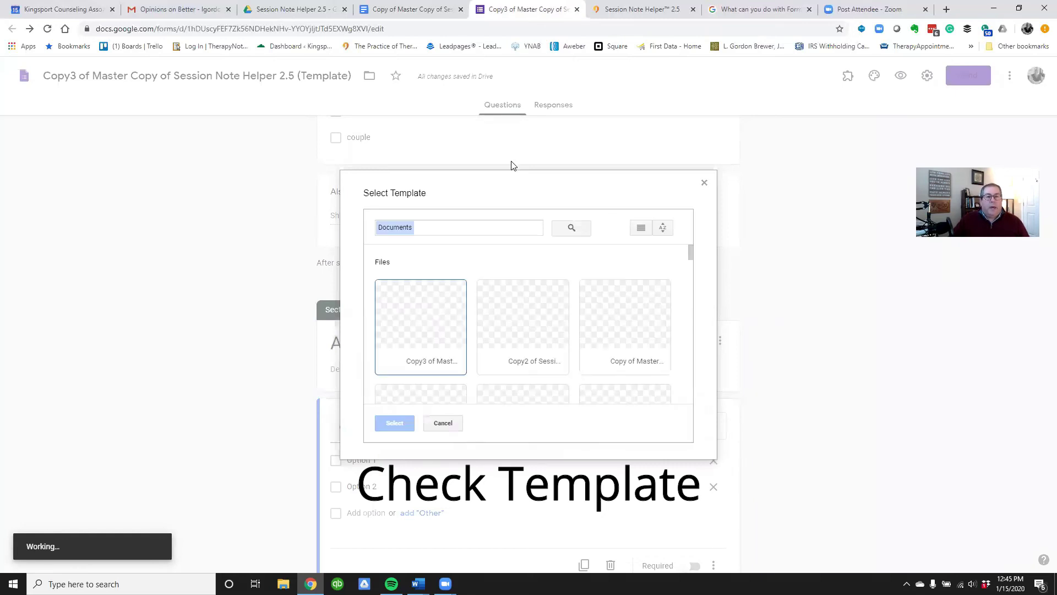
left_click(436, 316)
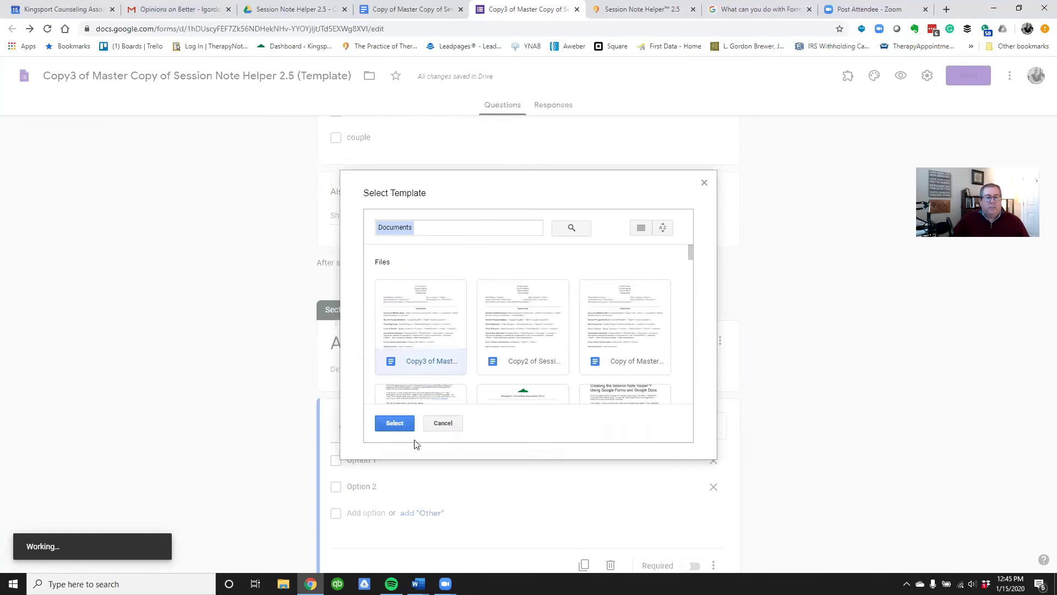
left_click(393, 425)
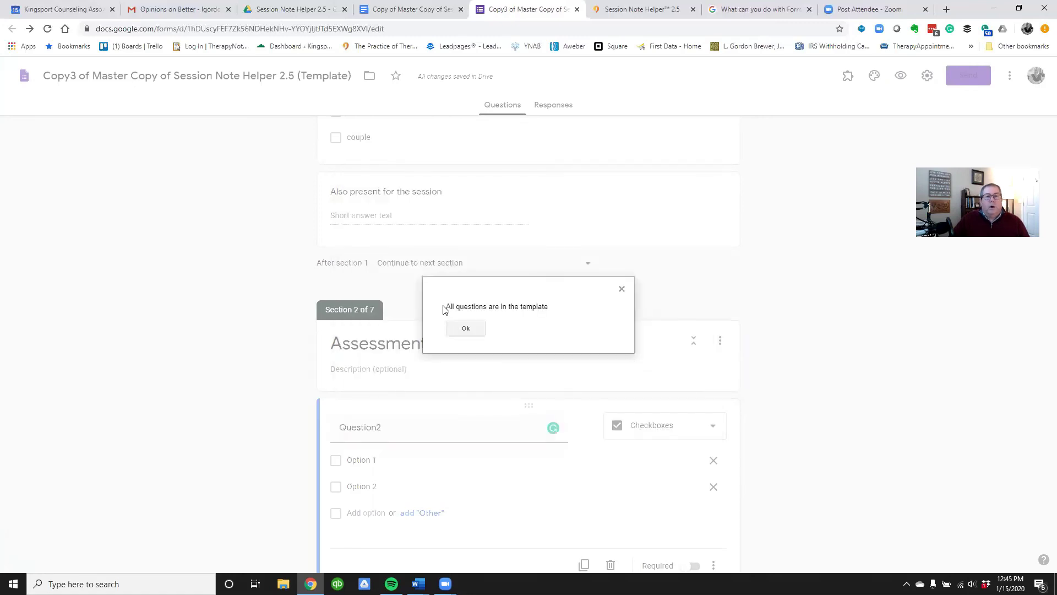
left_click(466, 329)
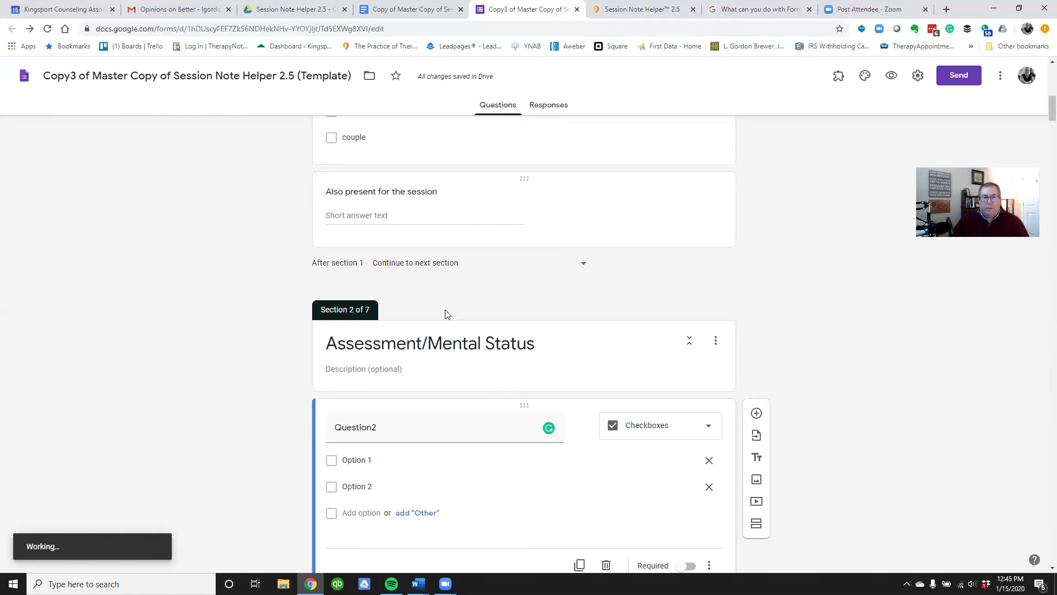
Review the Question2 question and the markers in the note template document, and return to the form.
scroll(447, 324, "down", 2)
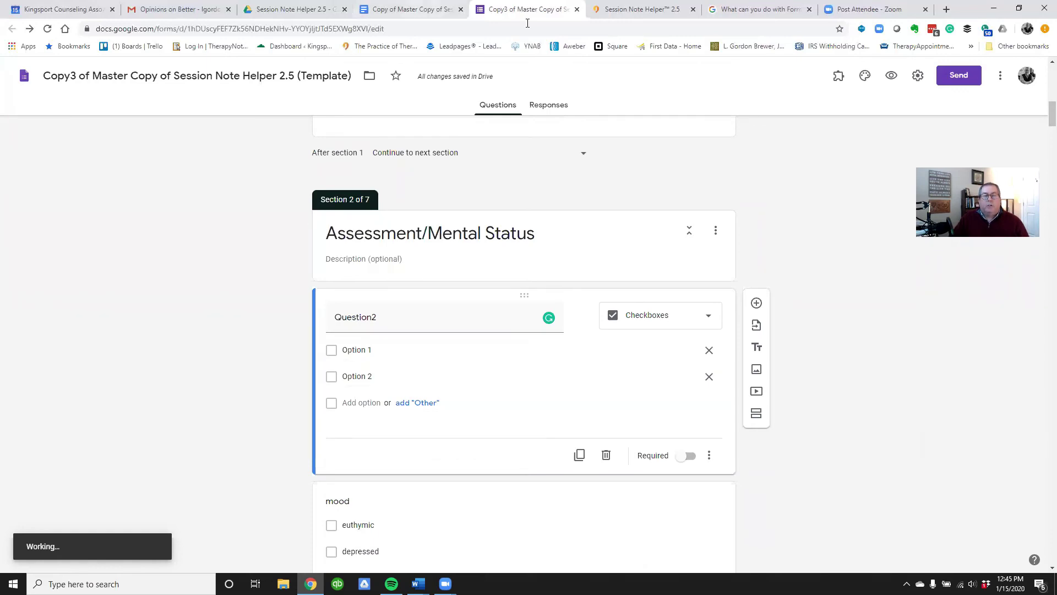
key("ctrl+shift+Tab")
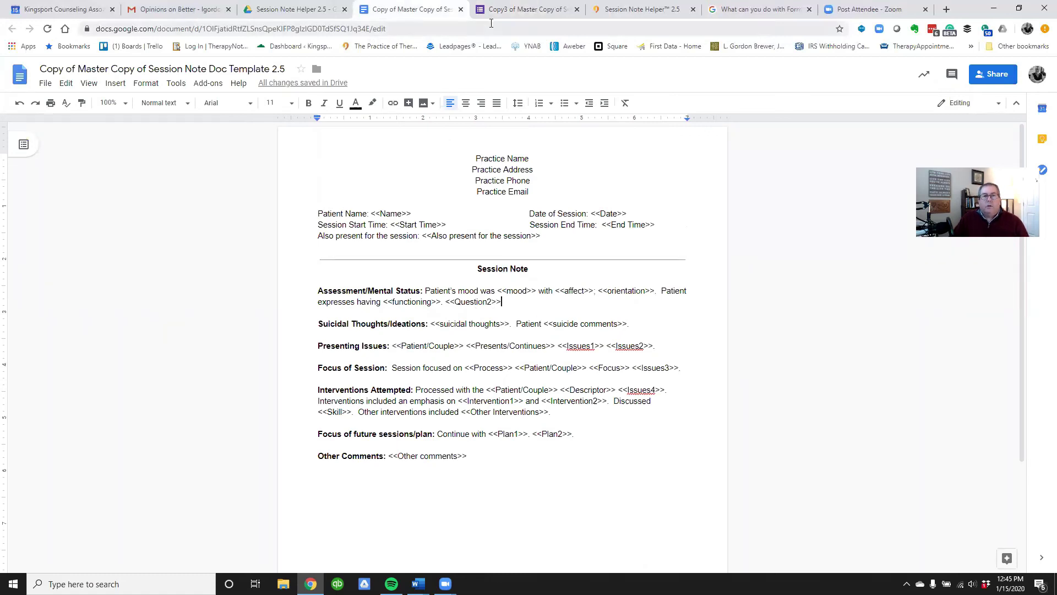
key("ctrl+Tab")
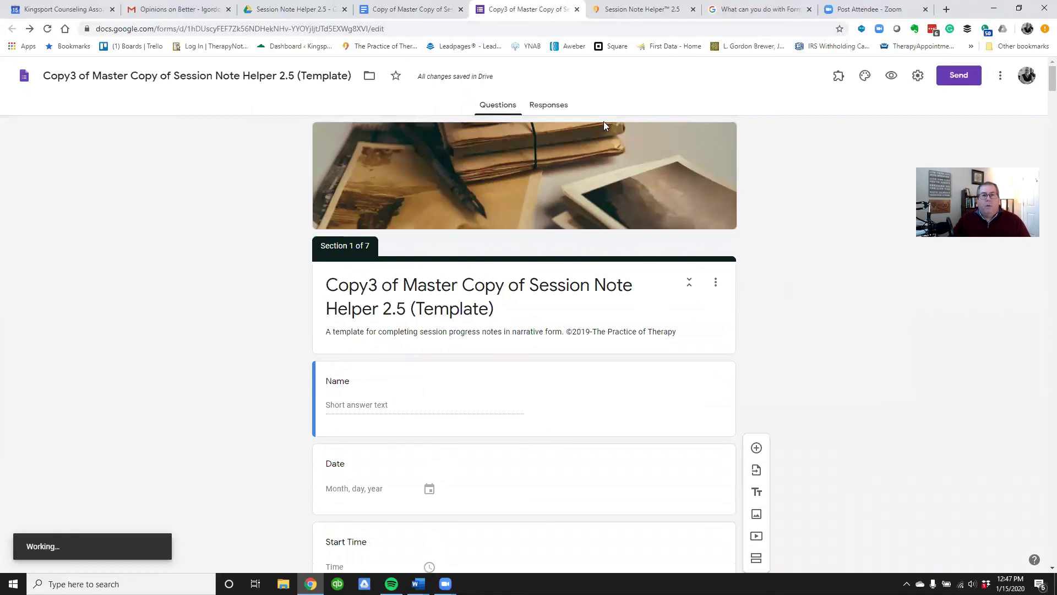
Copy the form's sharing link from Send form and open it in a new browser tab.
left_click(954, 76)
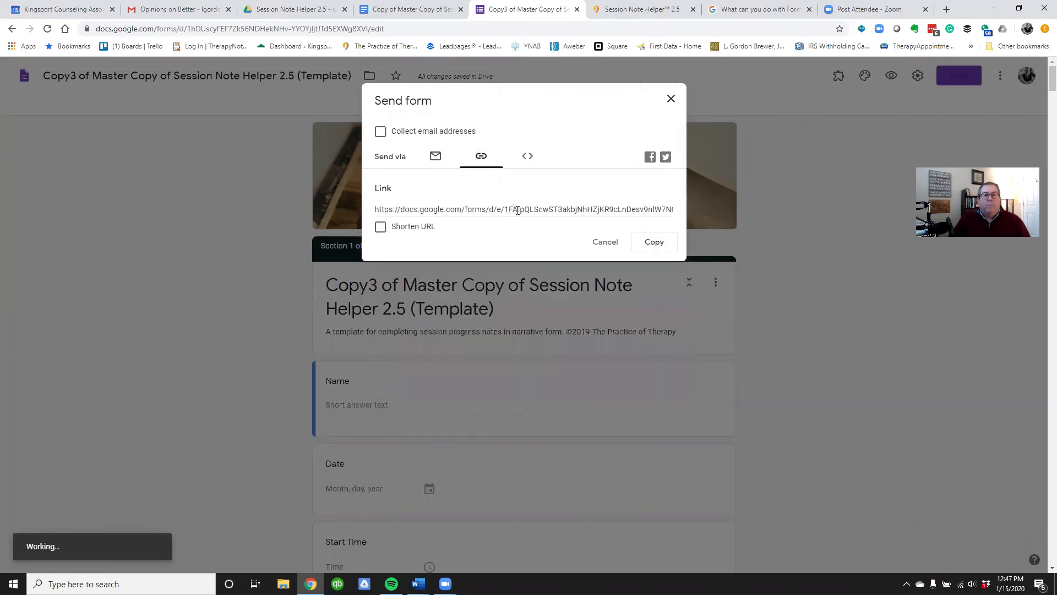
left_click(518, 212)
left_click(644, 243)
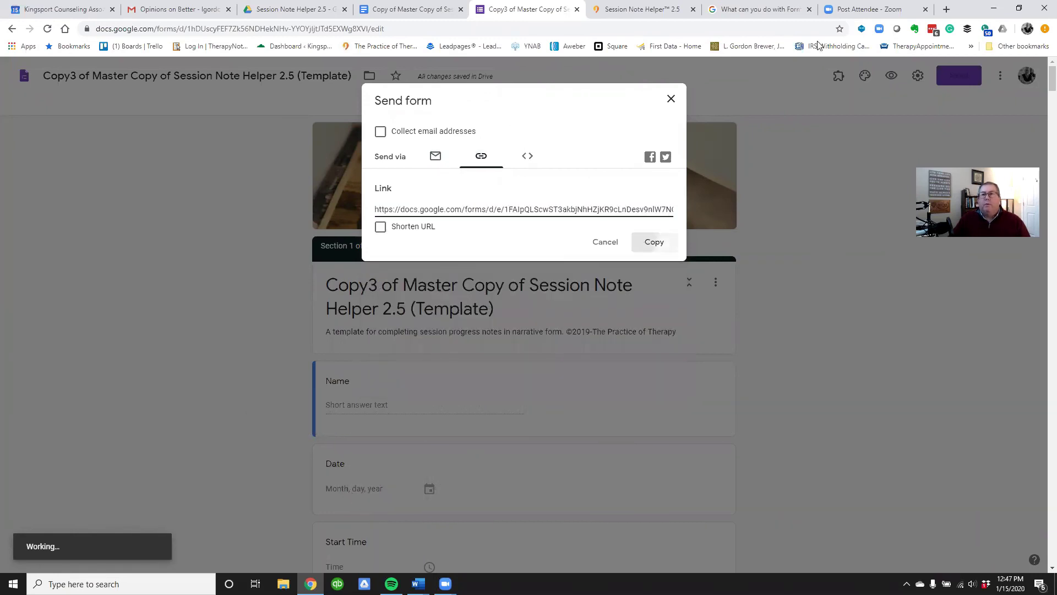
left_click(945, 9)
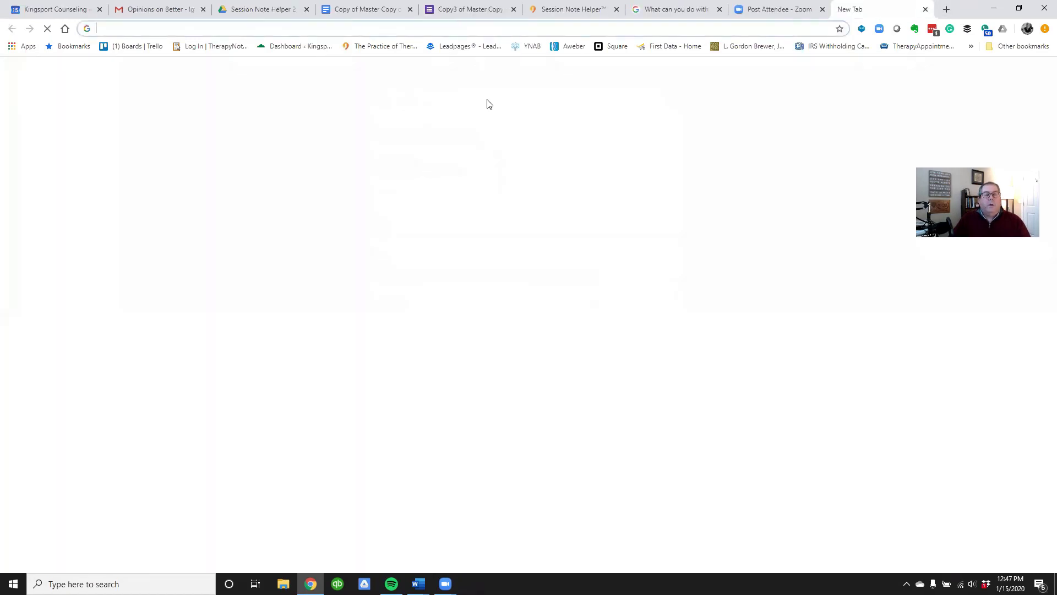
right_click(463, 29)
left_click(552, 144)
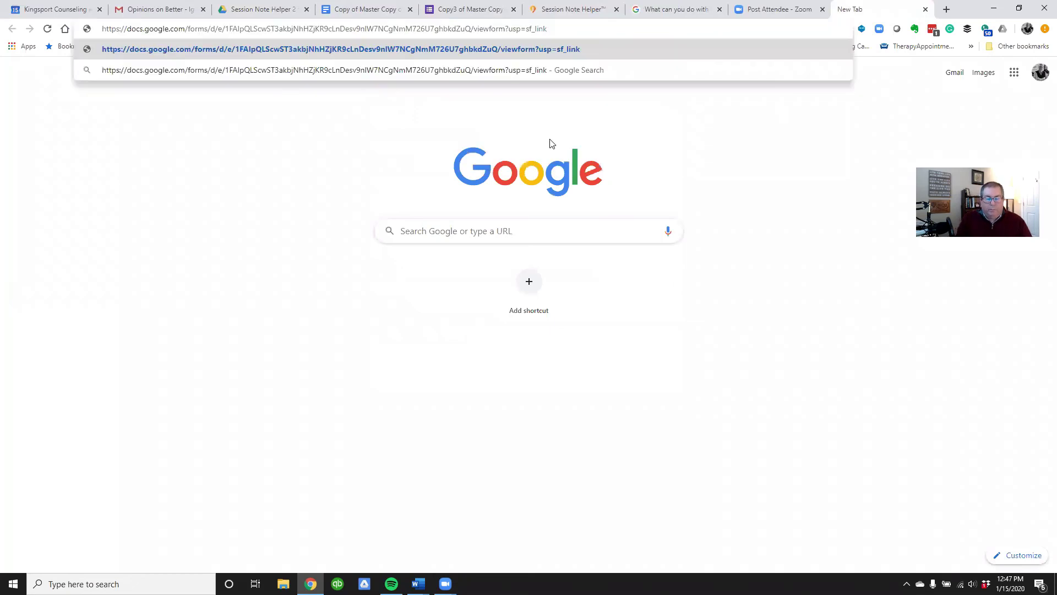
key("Return")
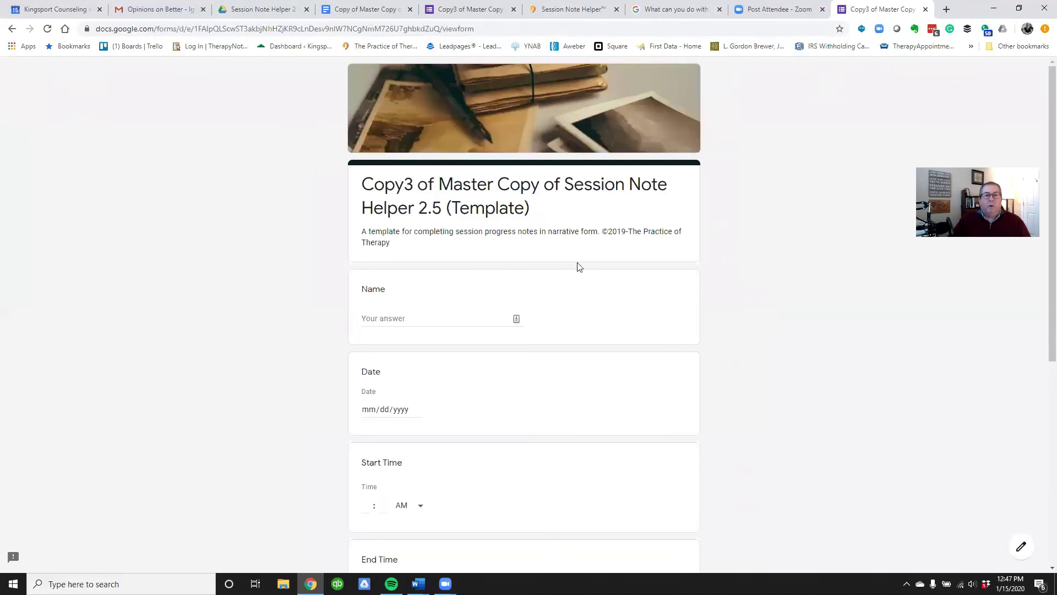
Answer the live form's Name question with "Name" and set the Date to 01/15/2020.
left_click(409, 322)
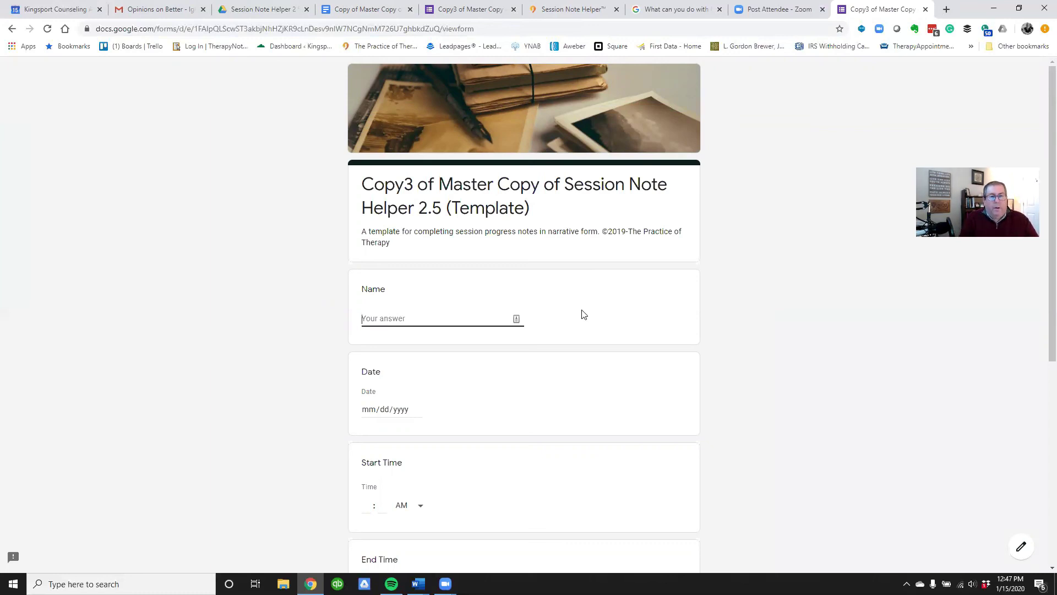
type("N")
type("ame")
left_click(396, 402)
left_click(416, 412)
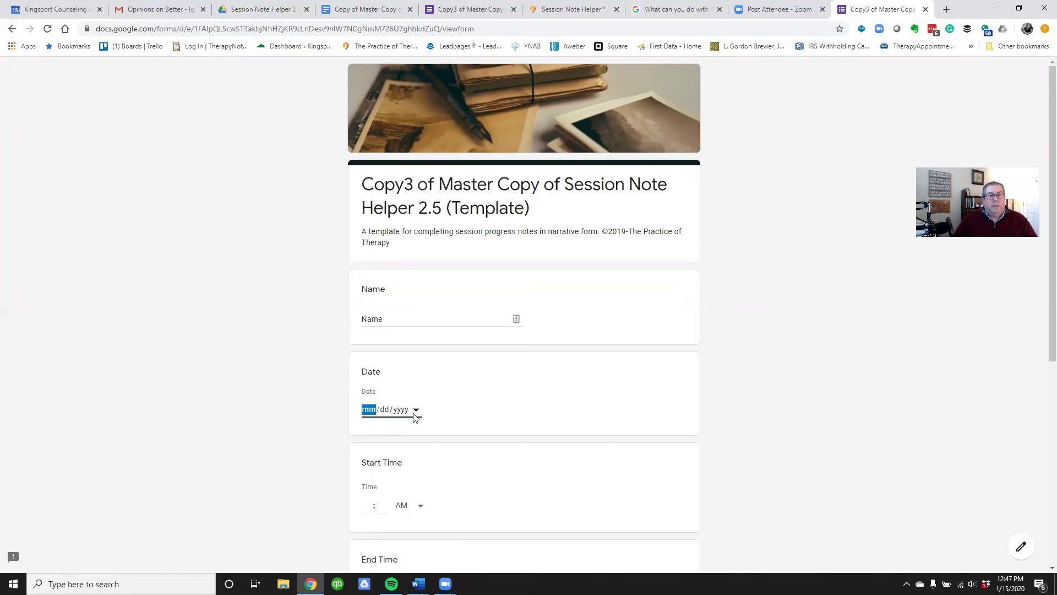
left_click(416, 411)
left_click(434, 500)
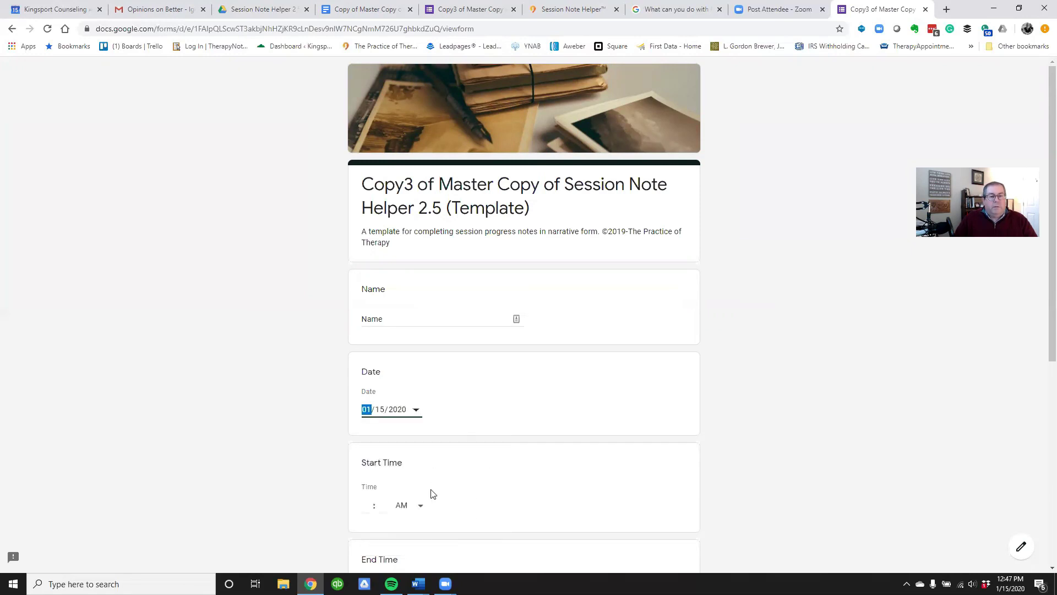
Set the session's Start Time in the form to 10 AM.
left_click(421, 507)
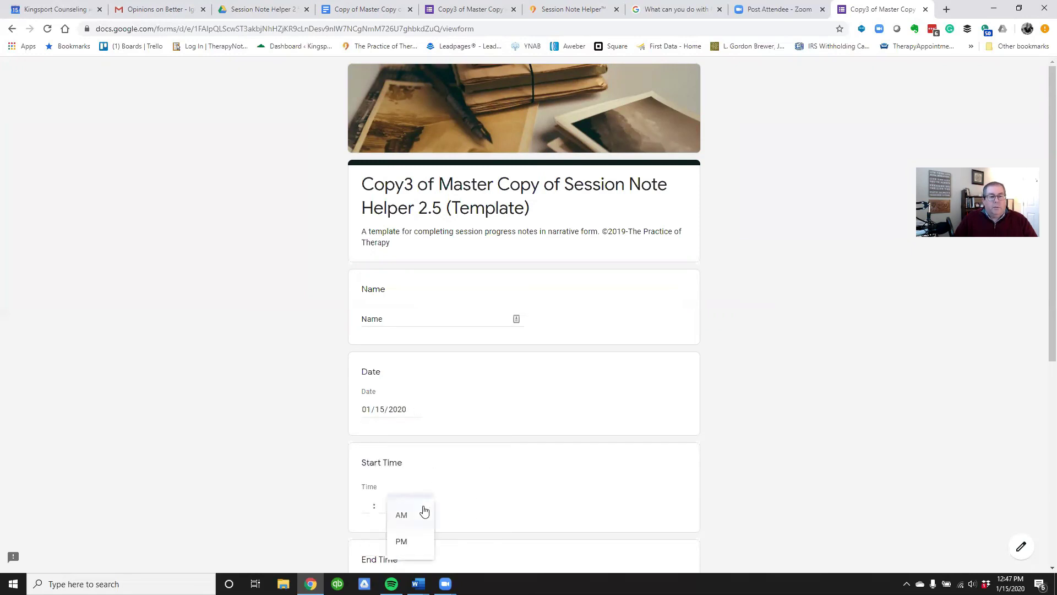
left_click(390, 512)
type("10")
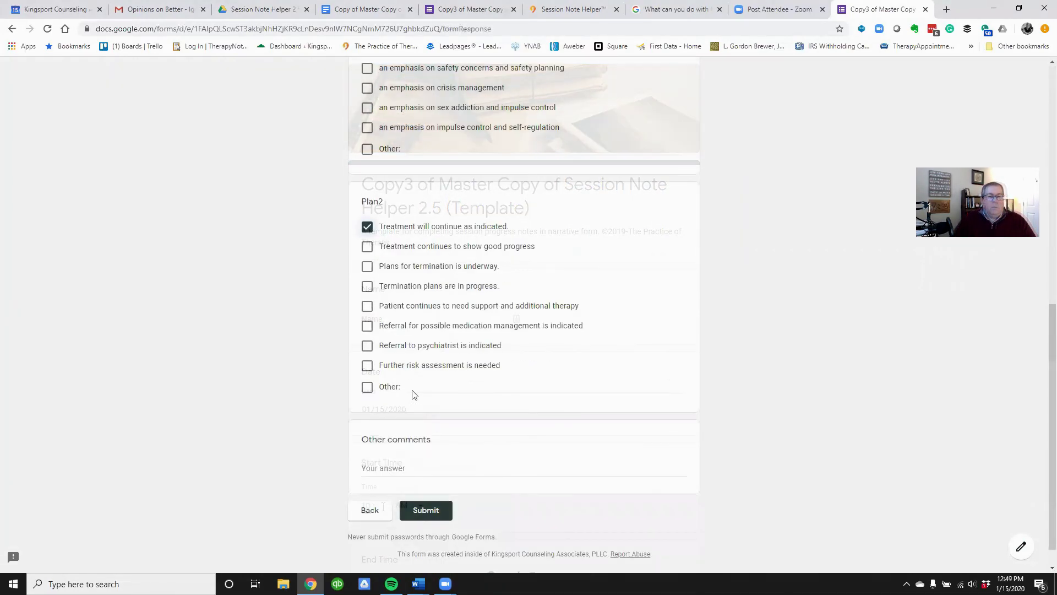
Review the Plan1 and Plan2 answers in the Focus of future sessions/plan section and submit the form.
scroll(429, 484, "down", 1)
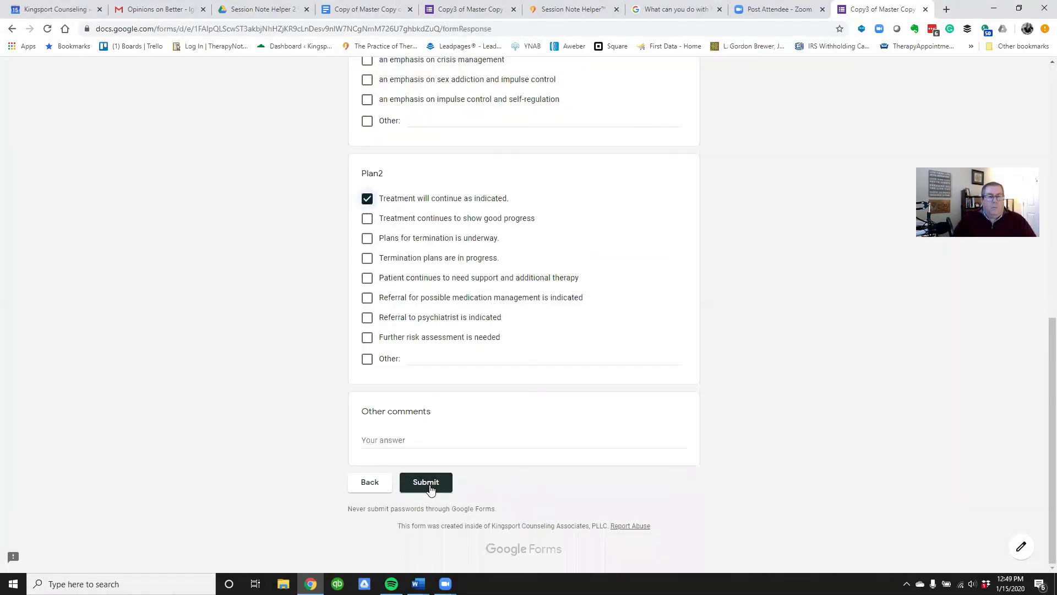
scroll(537, 336, "up", 5)
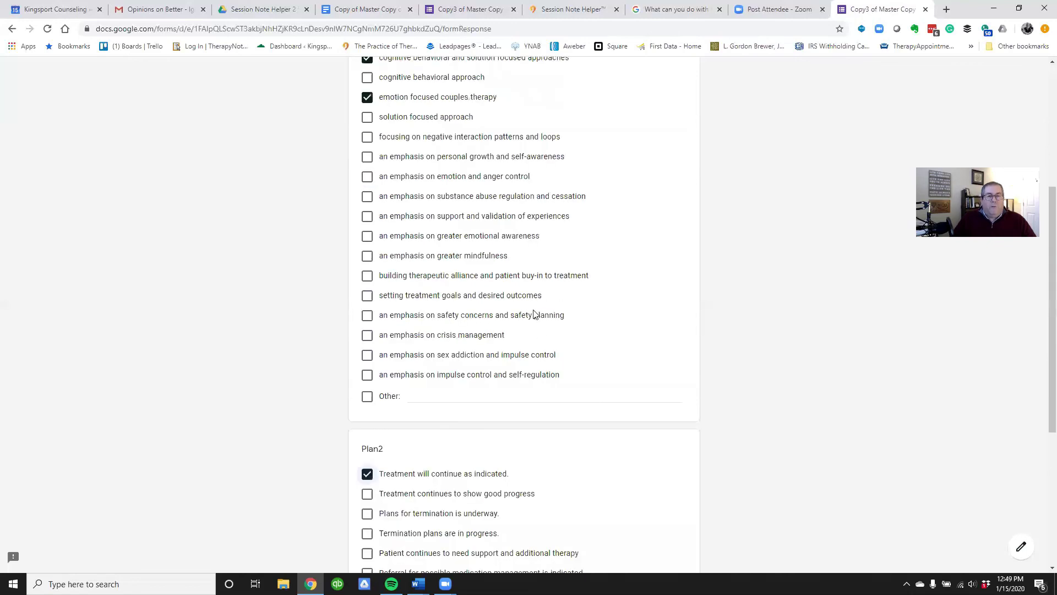
scroll(533, 313, "up", 2)
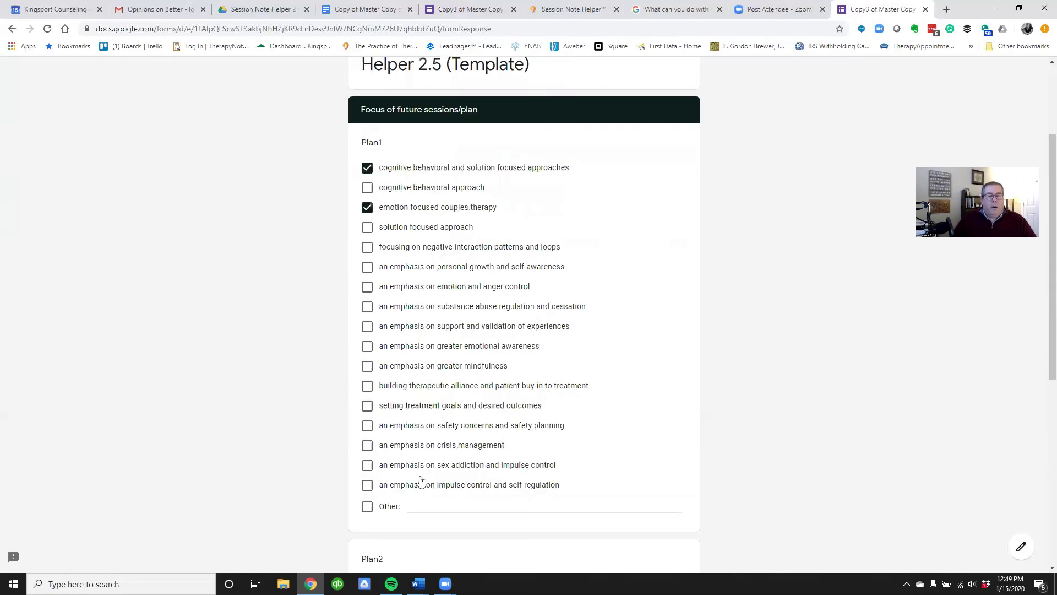
scroll(424, 483, "down", 7)
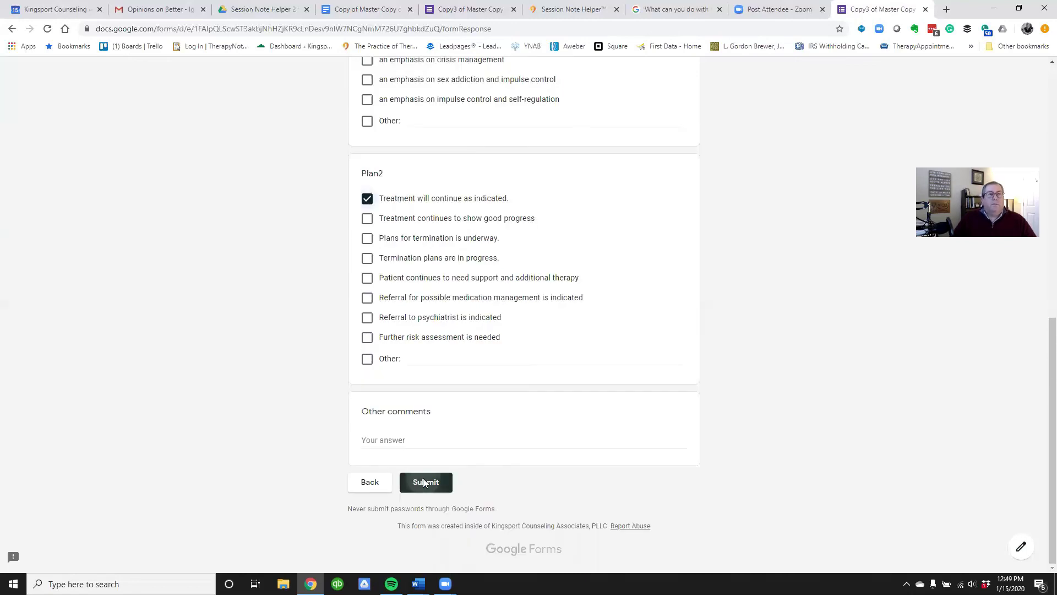
left_click(424, 482)
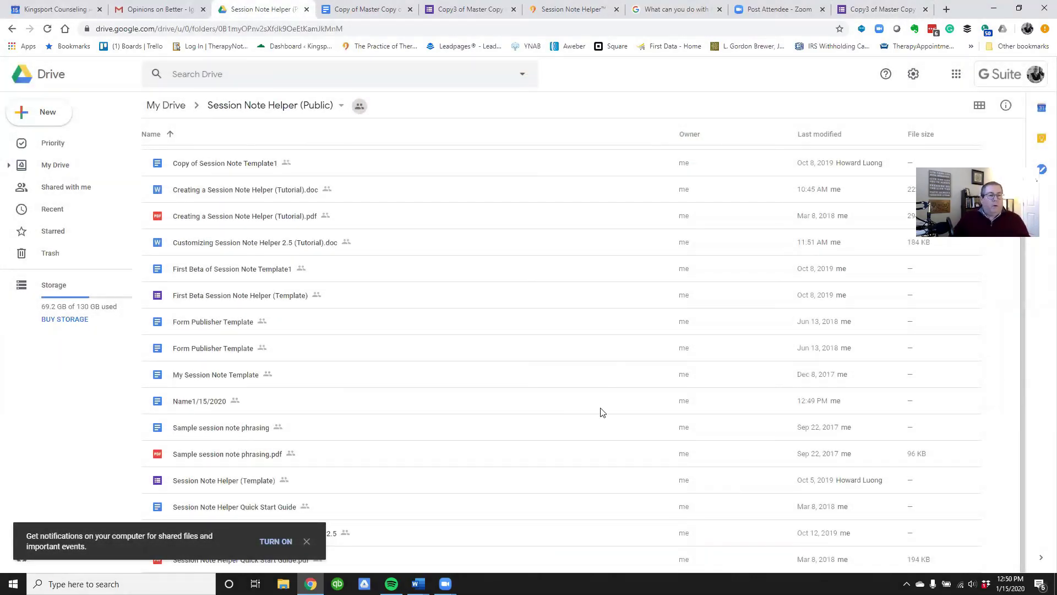
Open the generated note Name1/15/2020 from Google Drive and add "Type in other stuff" at the end of Suicidal Thoughts/Ideations.
double_click(202, 402)
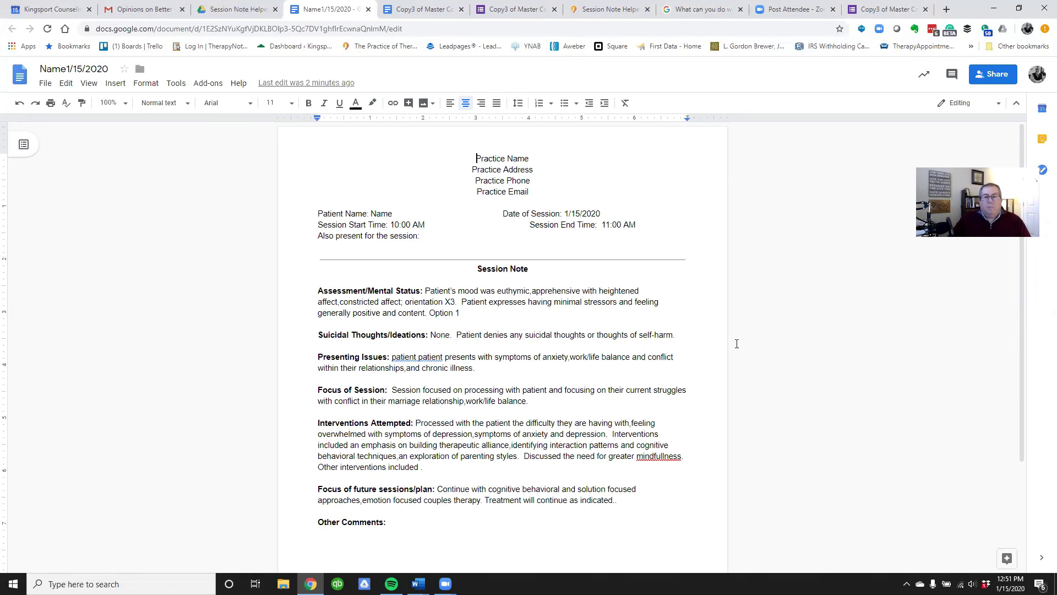
left_click(716, 341)
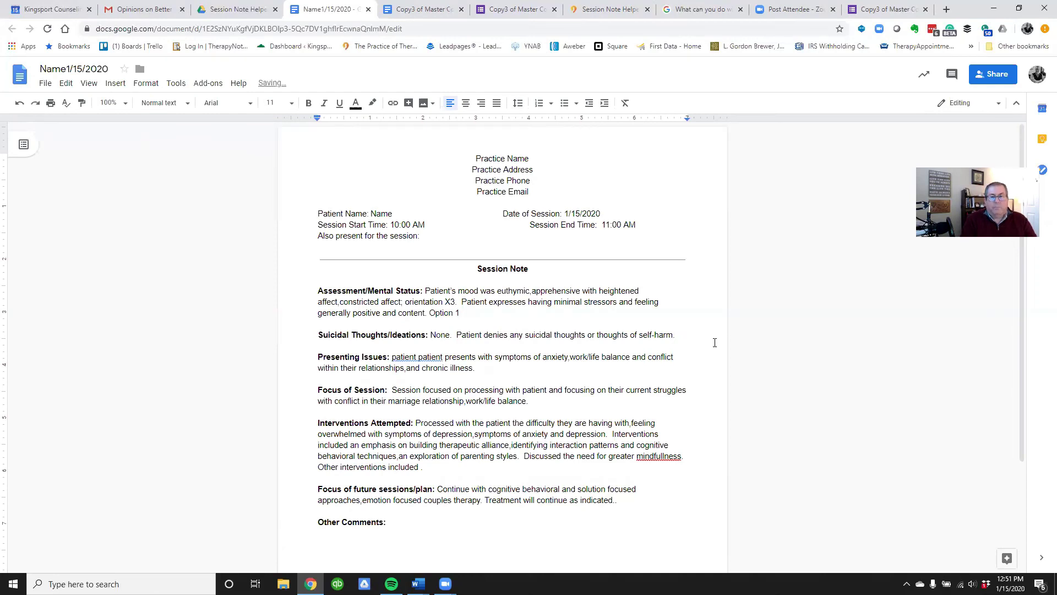
type("Type in other stu")
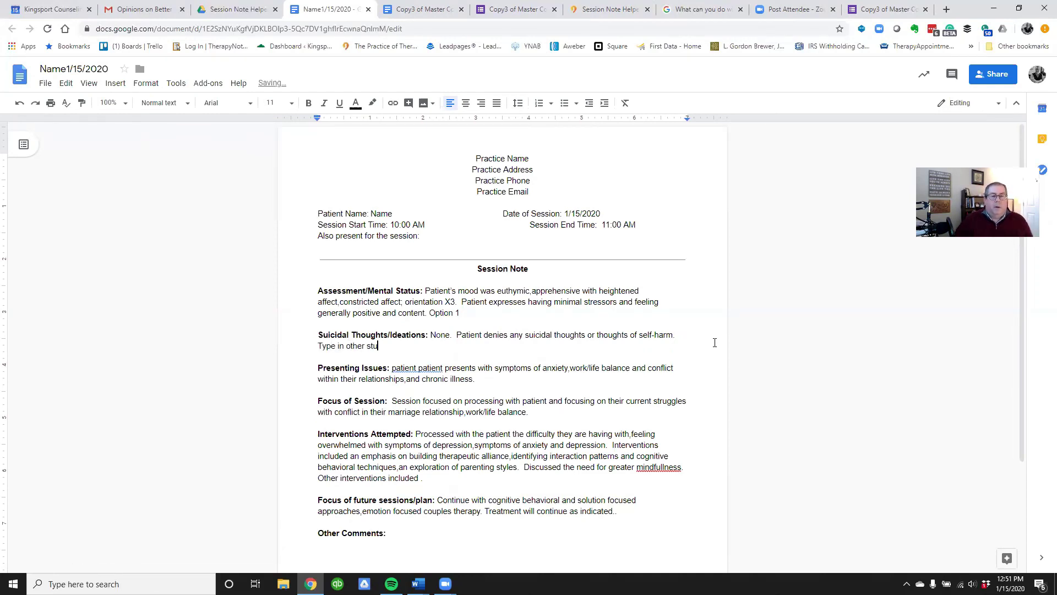
type("ff")
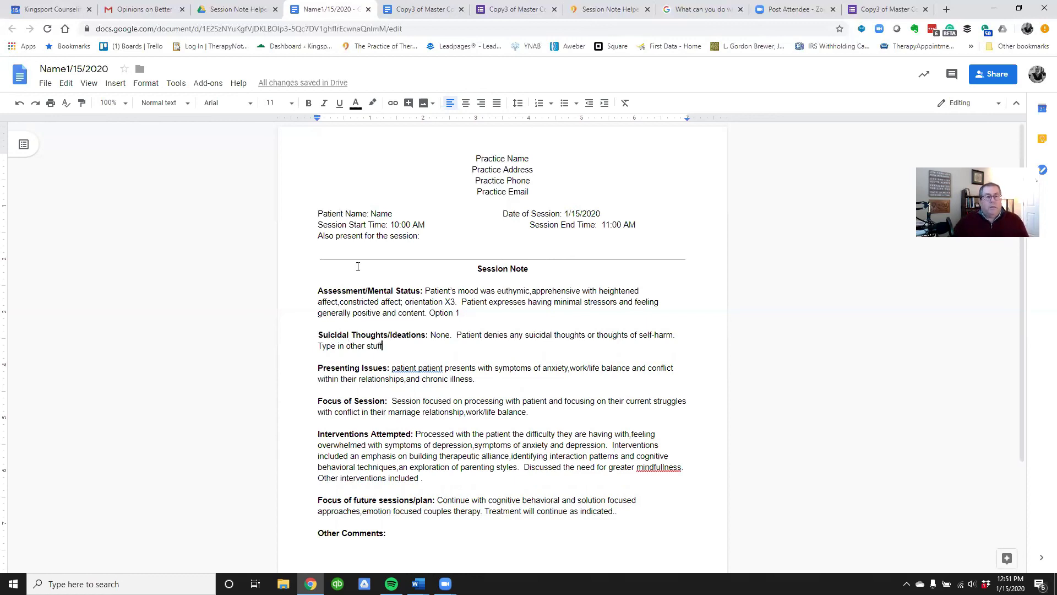